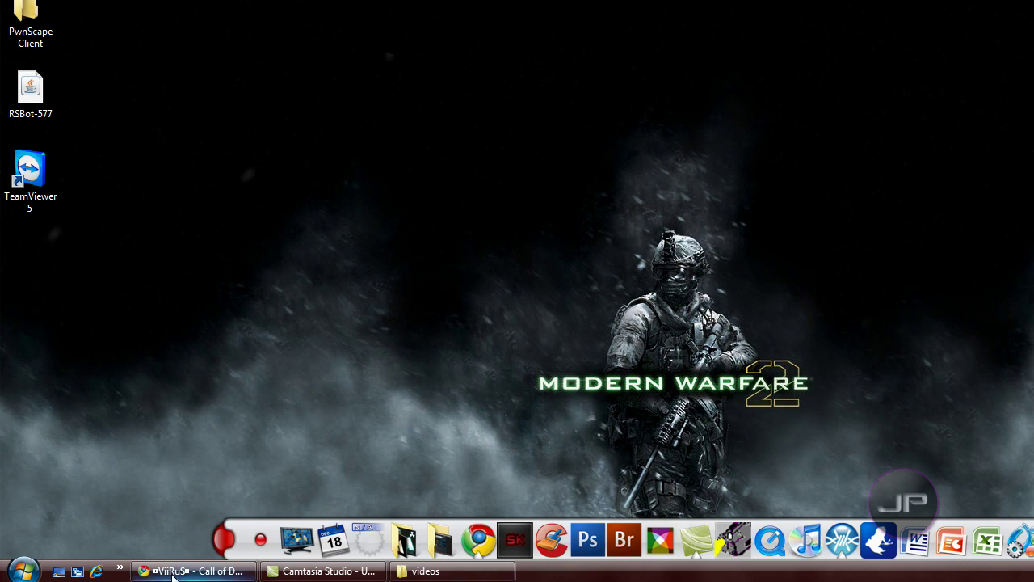
- Create a new document from the mlg preset, 300 by 200 pixels at 72 pixels/inch with a transparent background
mouse_move(173, 575)
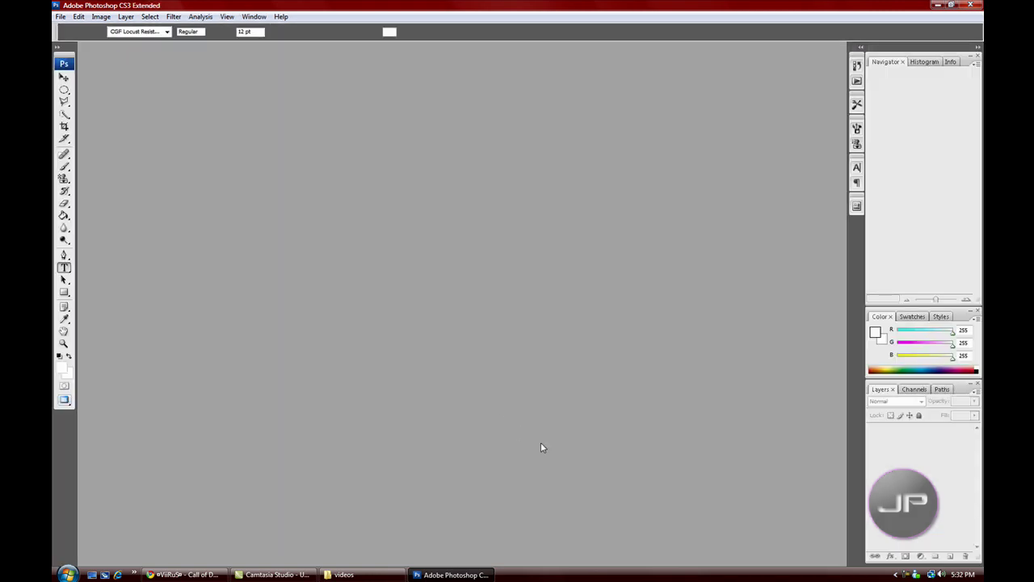
click(60, 17)
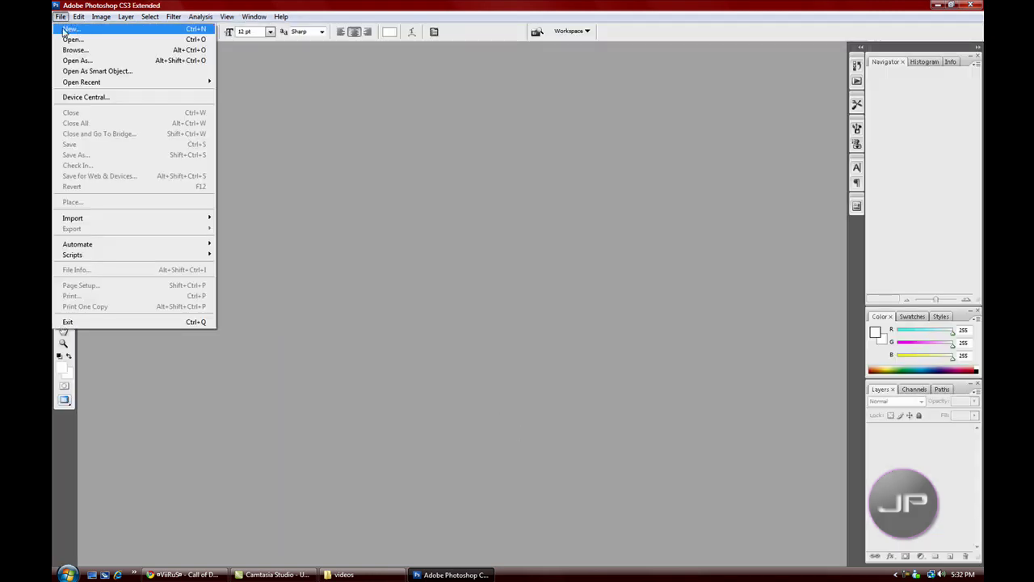
click(69, 29)
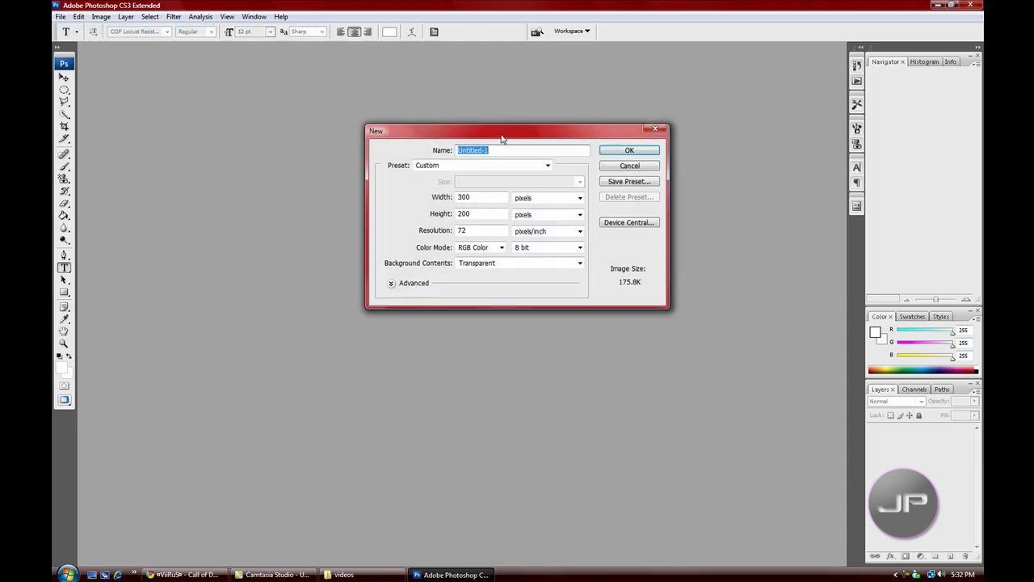
click(526, 166)
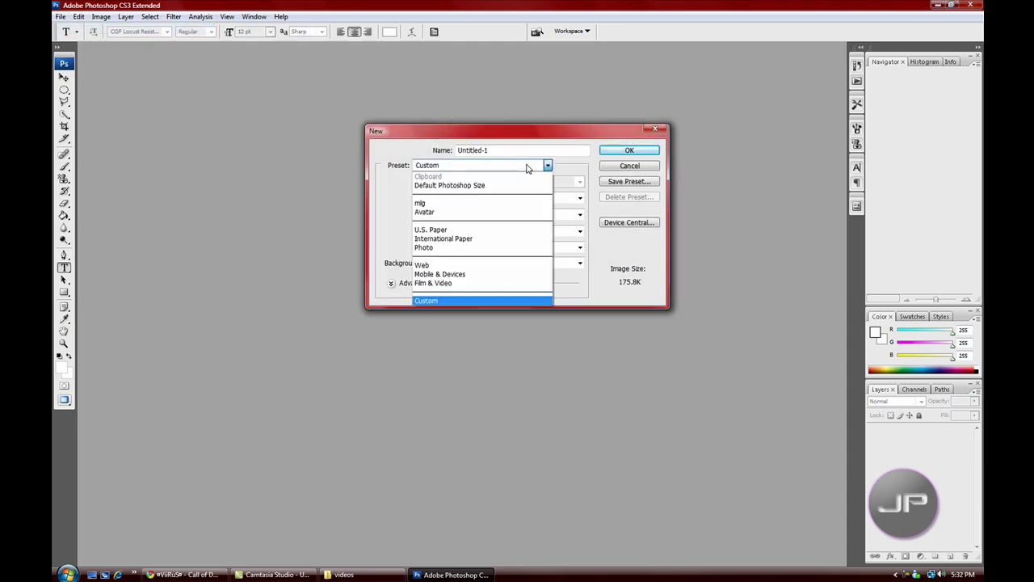
click(477, 205)
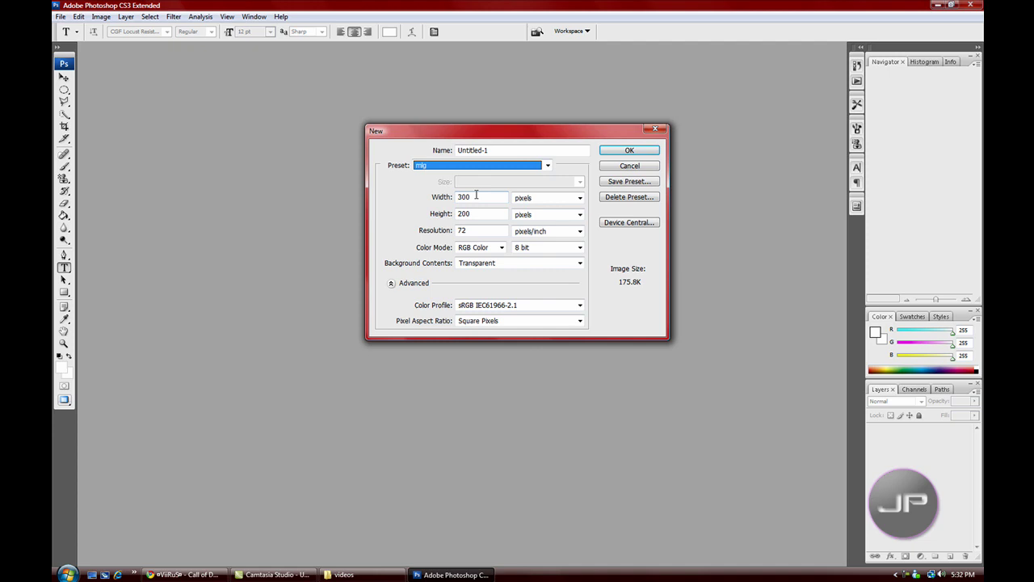
key(Tab)
key(Tab)
click(491, 212)
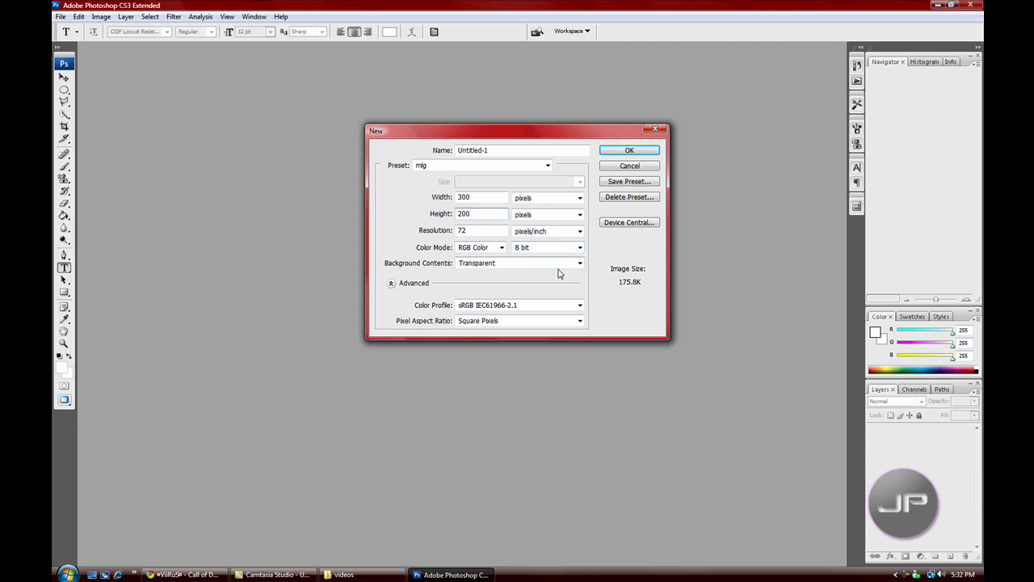
click(643, 150)
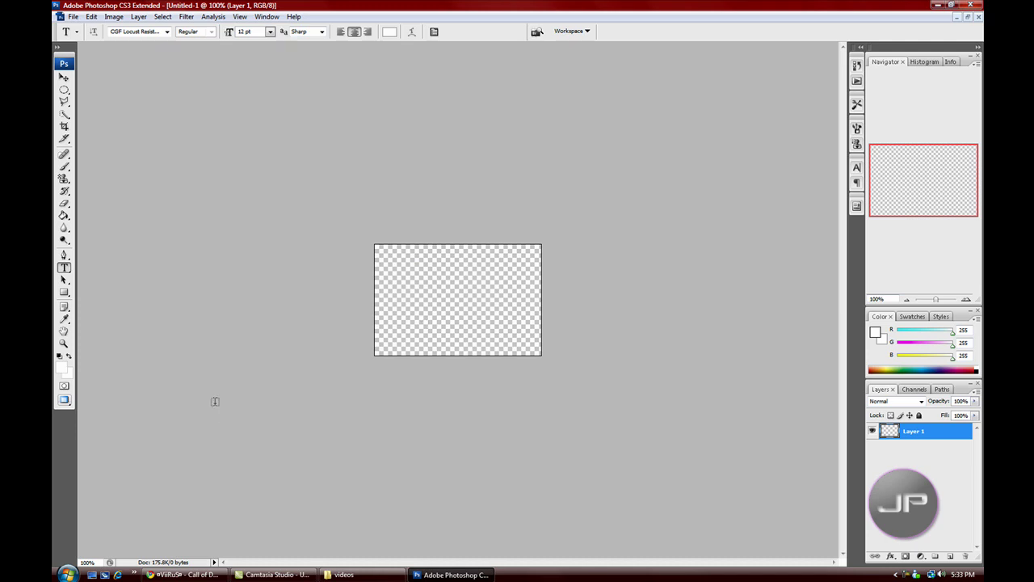
- Set the foreground color to black (000000)
click(61, 366)
text(0)
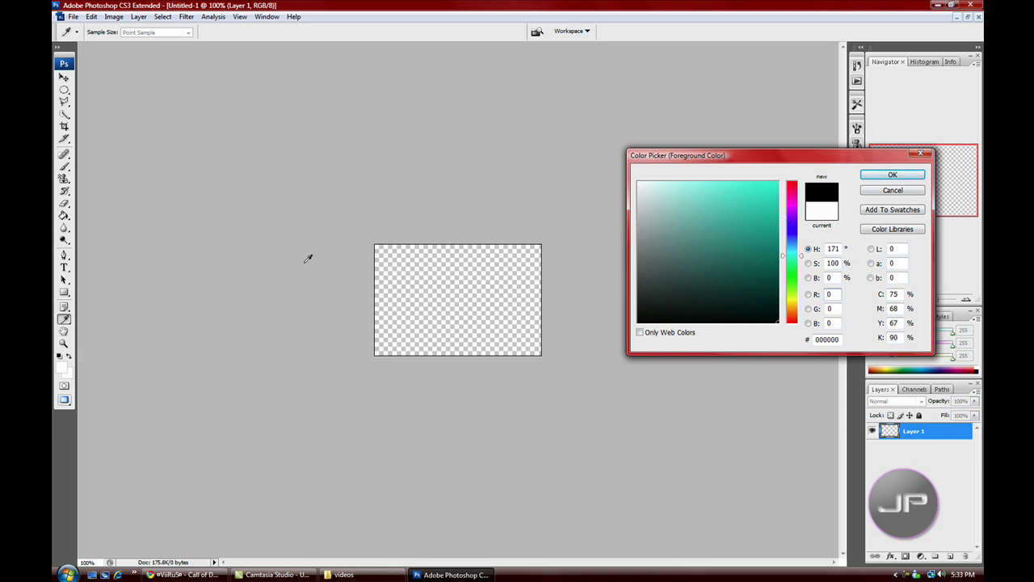
key(Return)
key(t)
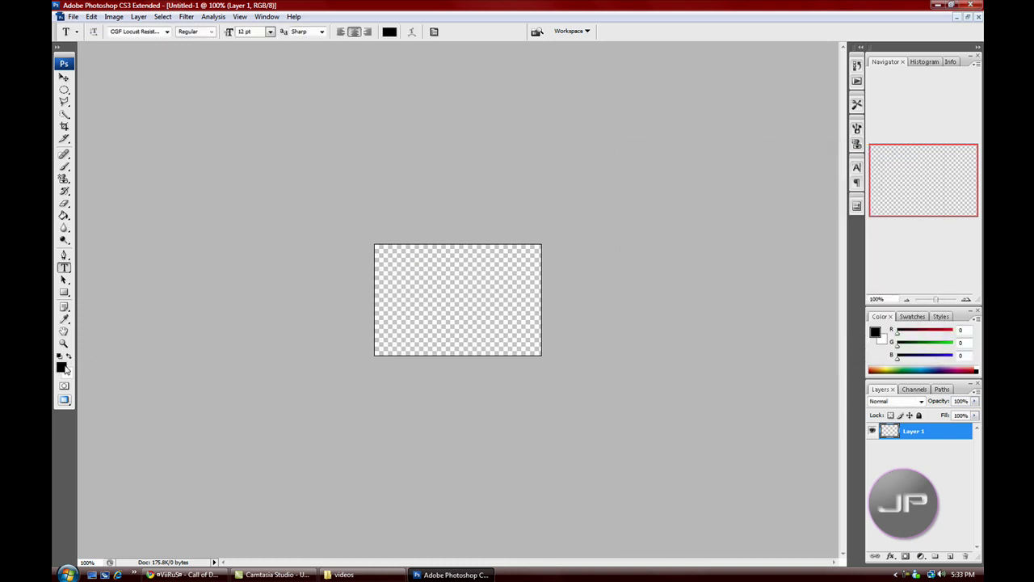
- Fill Layer 1 with the black foreground color using the Paint Bucket tool
click(64, 214)
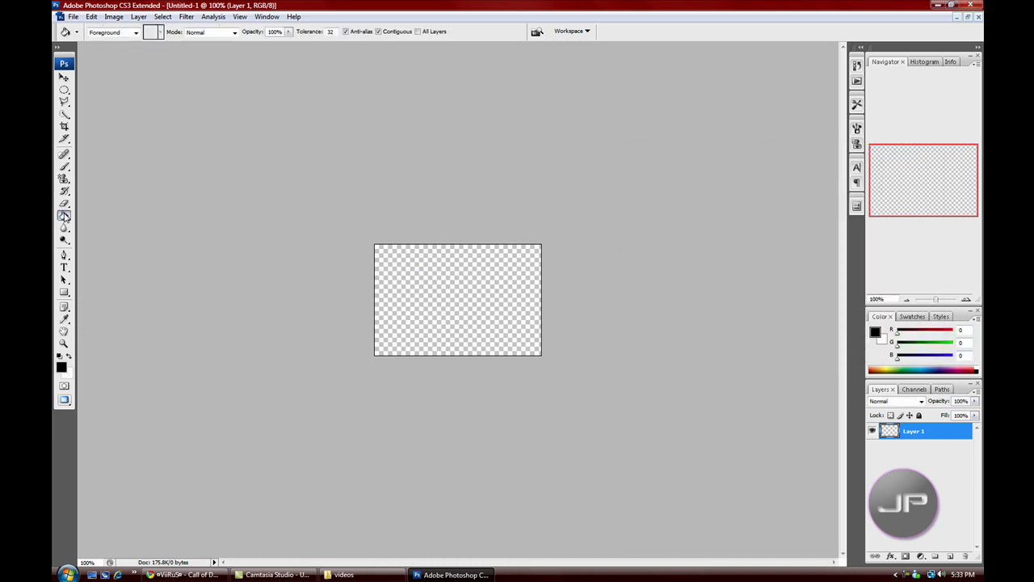
click(105, 215)
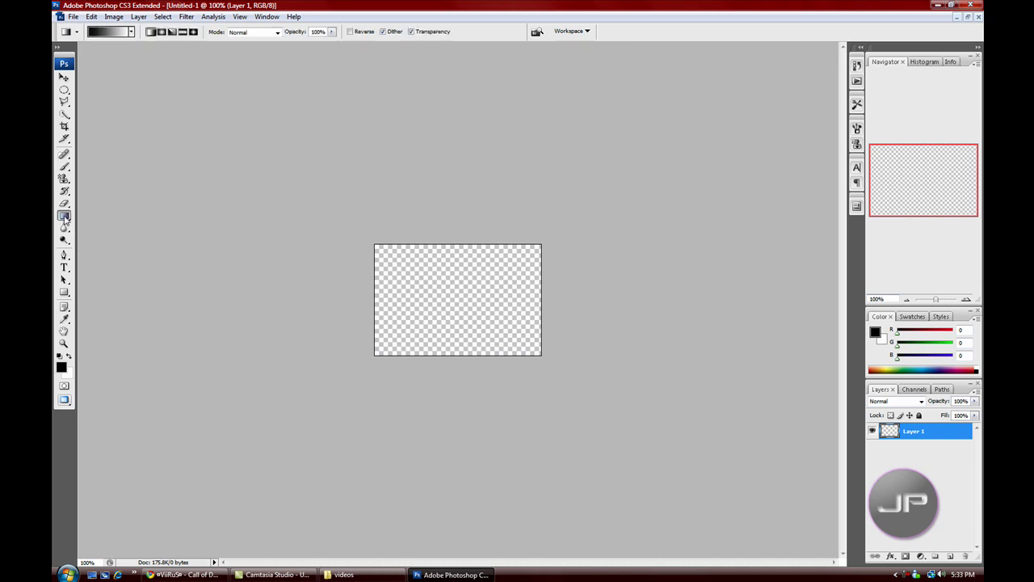
click(64, 216)
click(93, 226)
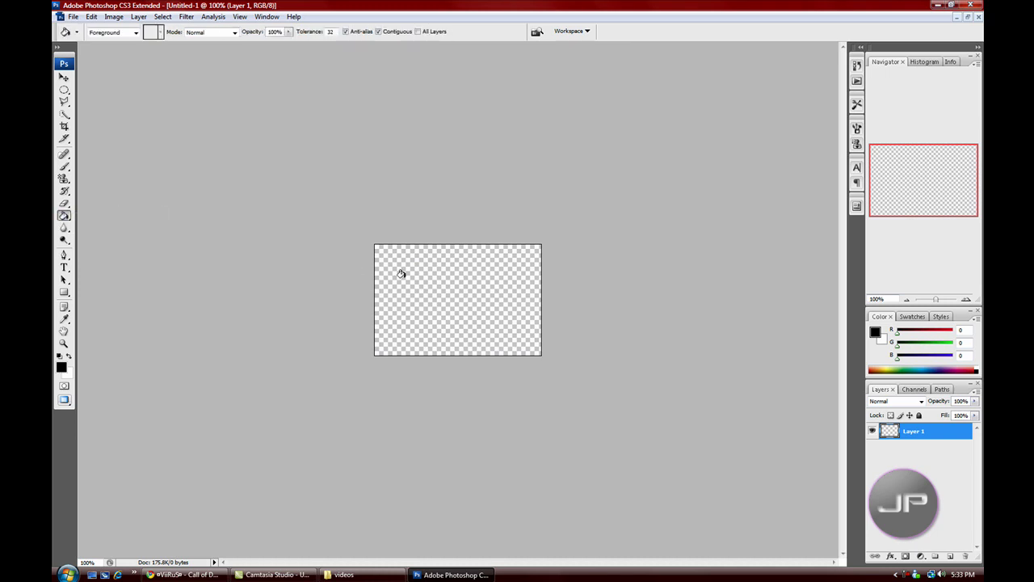
click(443, 270)
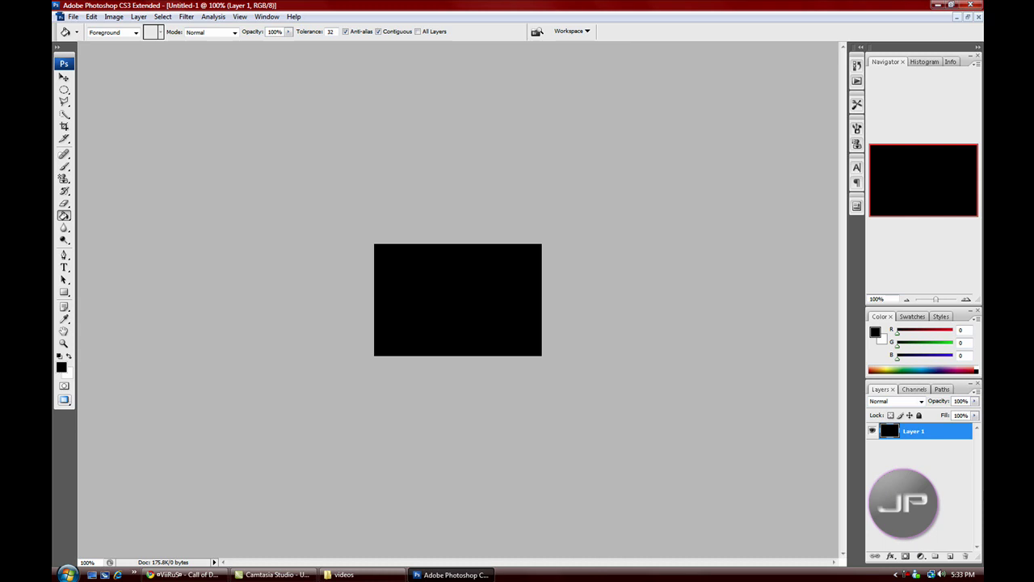
- Add a new layer above the black one and cover it with the diagonal-line pattern using the Pattern Stamp tool
click(951, 555)
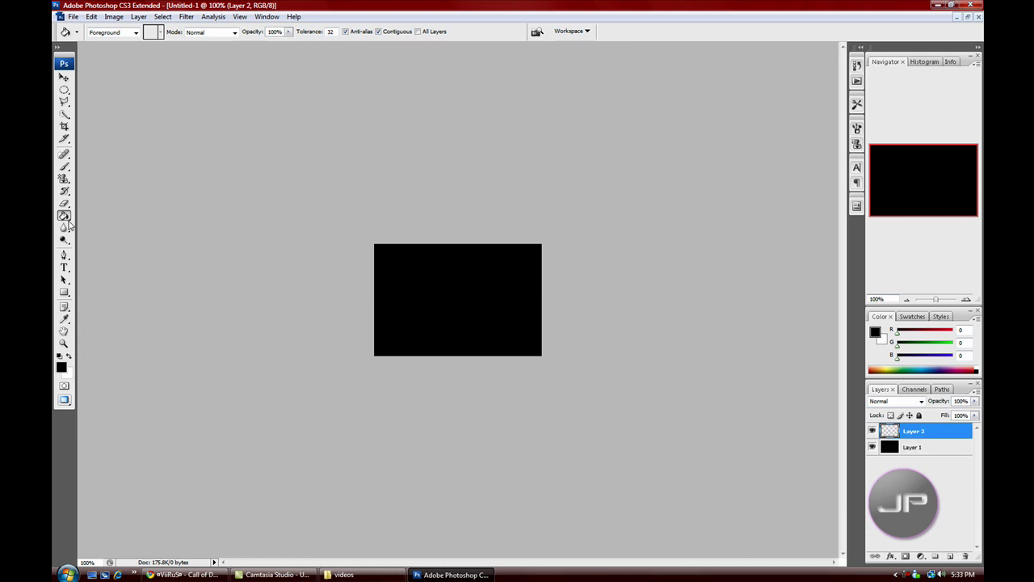
click(64, 178)
right_click(64, 179)
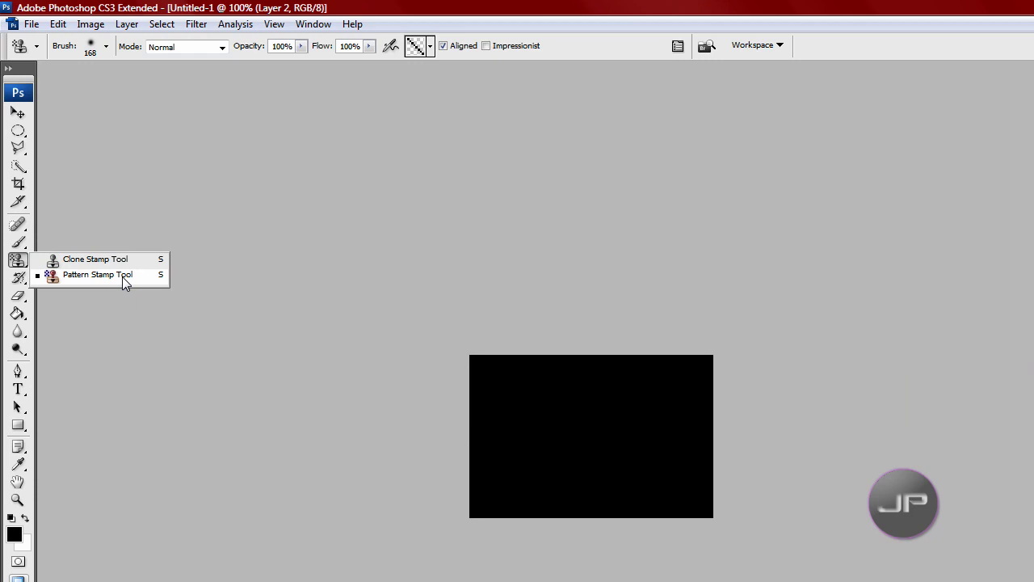
click(134, 195)
click(416, 46)
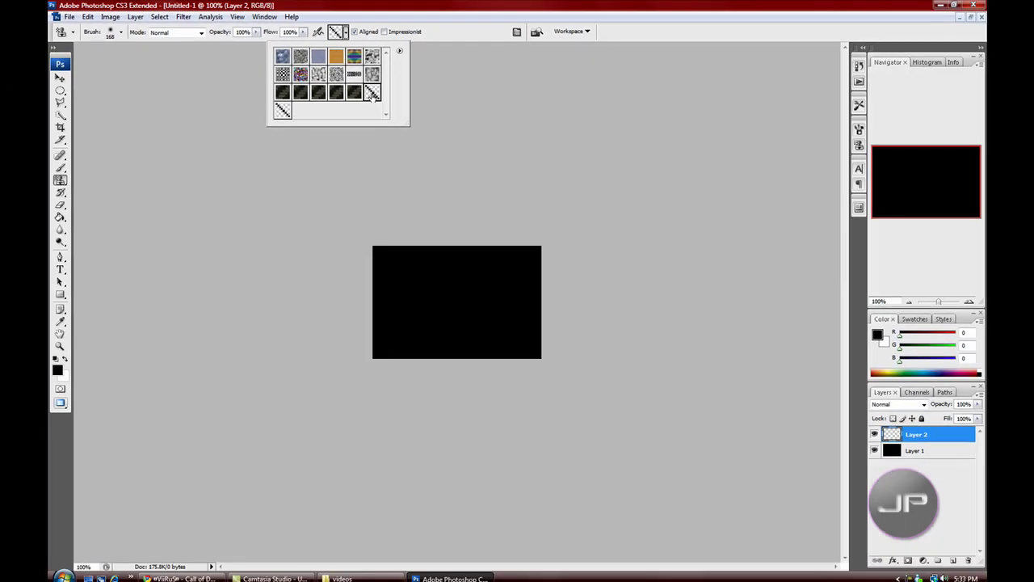
click(408, 46)
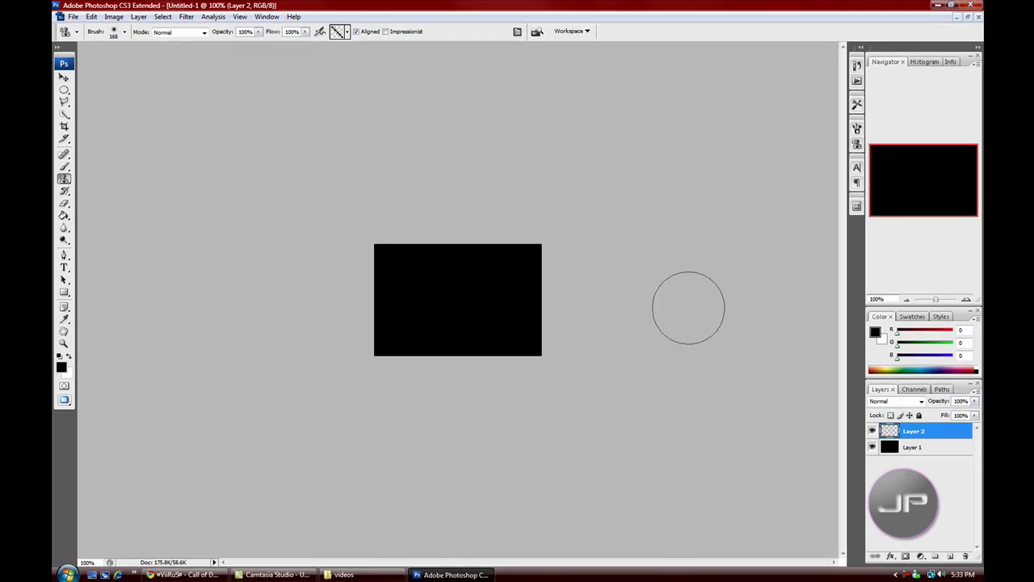
- Enable a Color Overlay on the diagonal-line layer, checking the green striped team logo on the GameBattles page in Chrome for reference
double_click(941, 435)
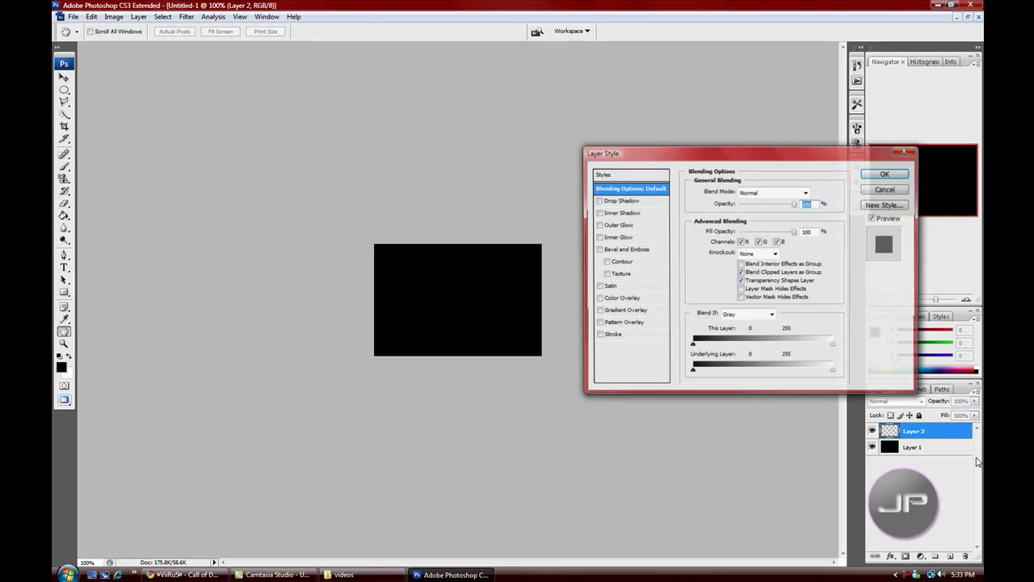
click(621, 299)
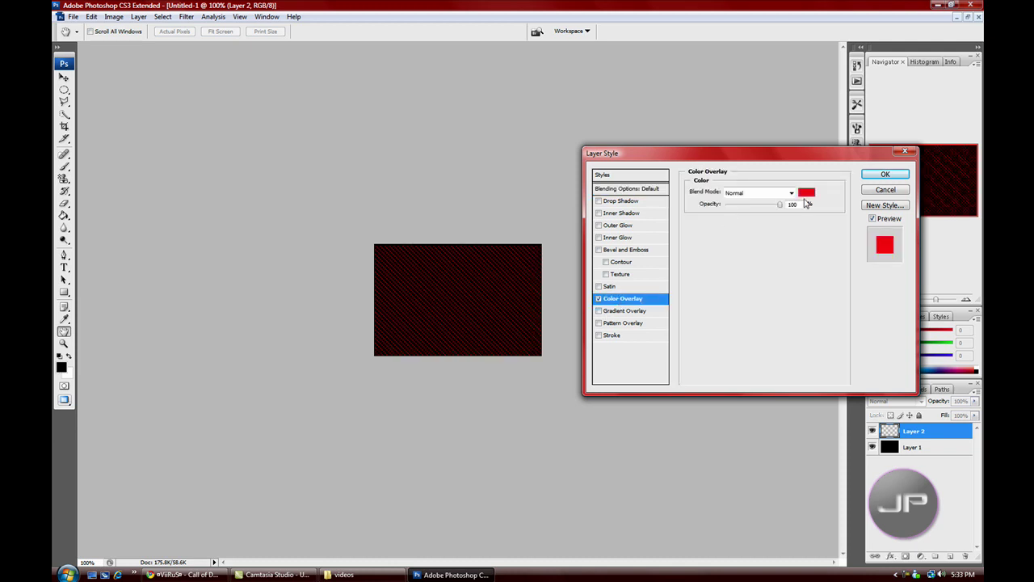
click(184, 574)
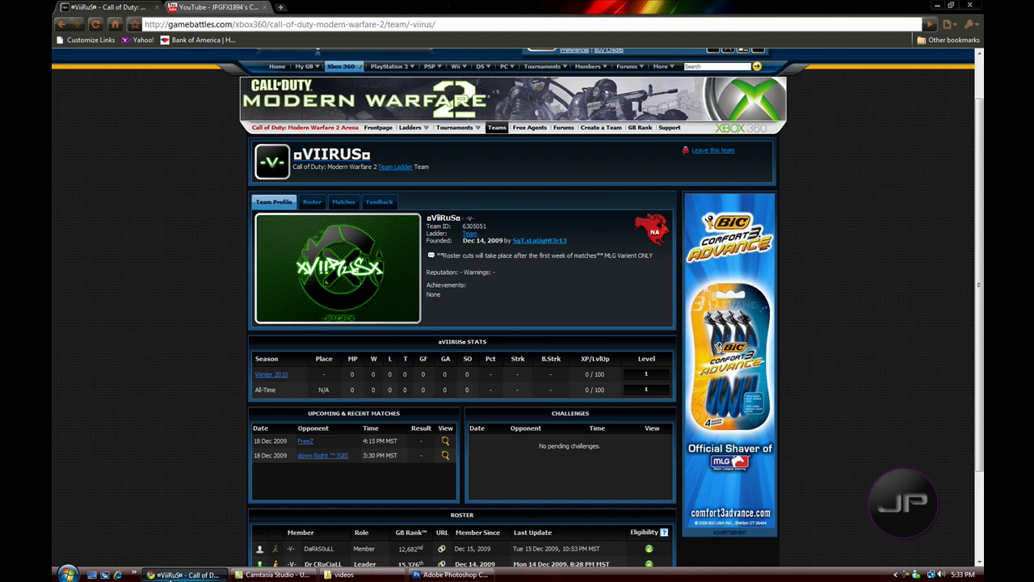
key(alt+Tab)
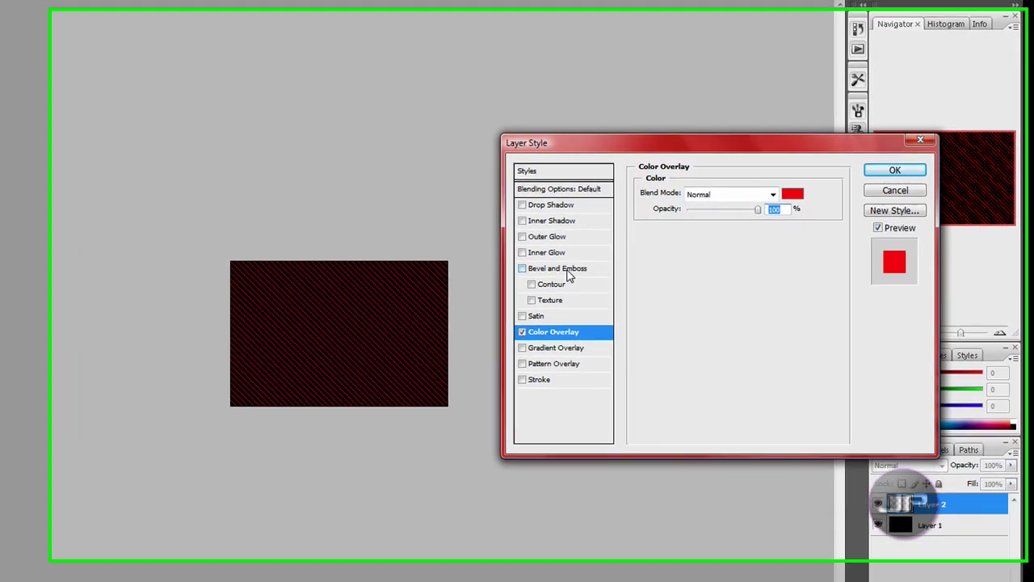
- Enable Bevel and Emboss on the diagonal-line layer with a size of 250 px, trying Texture but leaving it off
click(631, 251)
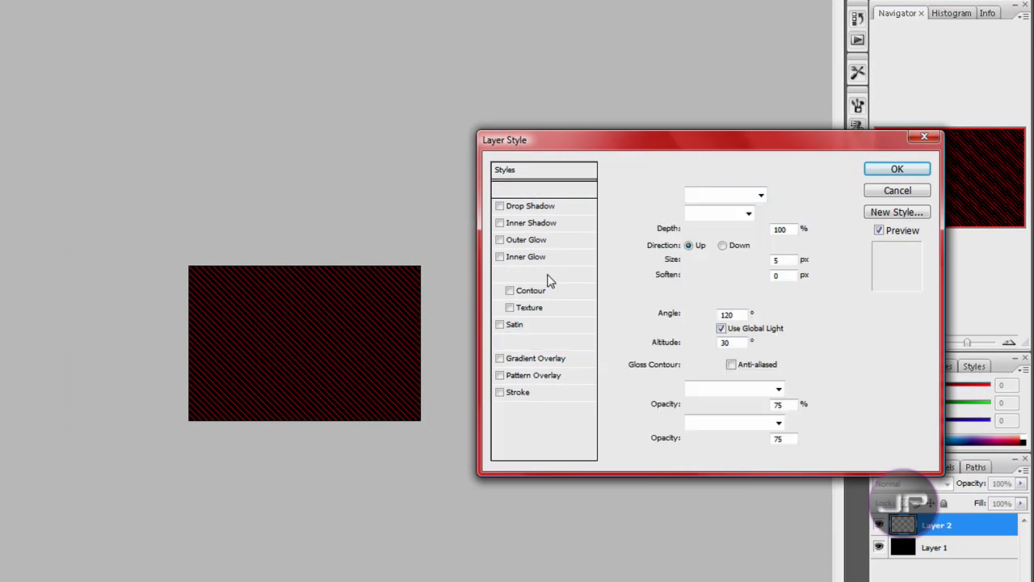
drag(688, 260, 838, 274)
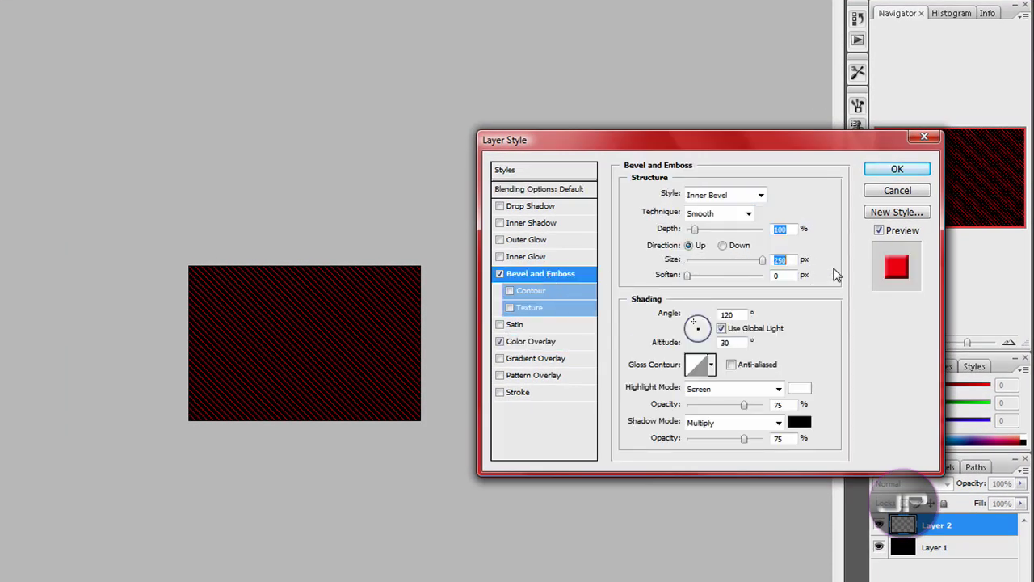
click(541, 310)
click(510, 308)
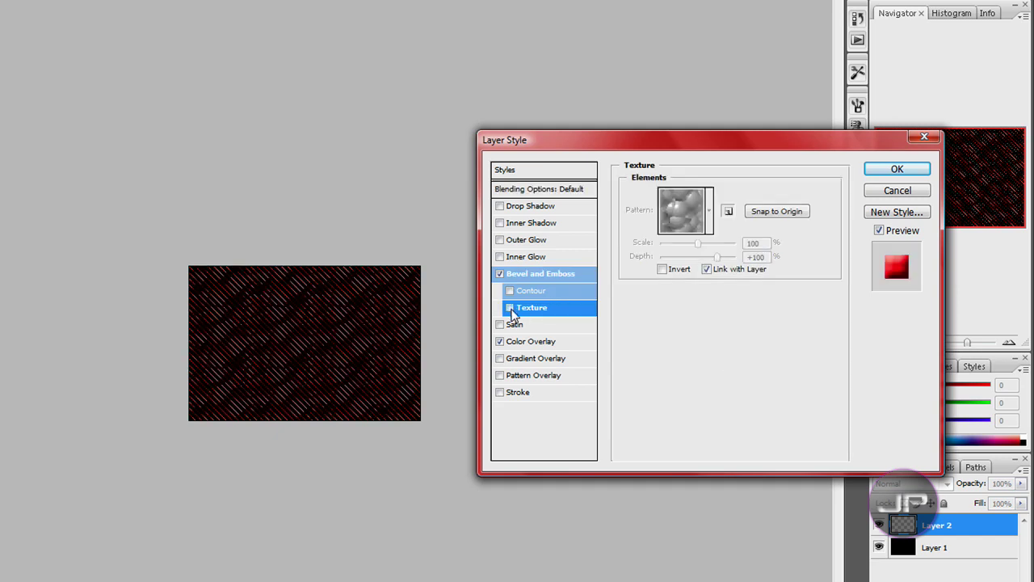
- Set the Color Overlay of the diagonal-line layer to dark gray 1d1d1d
click(537, 344)
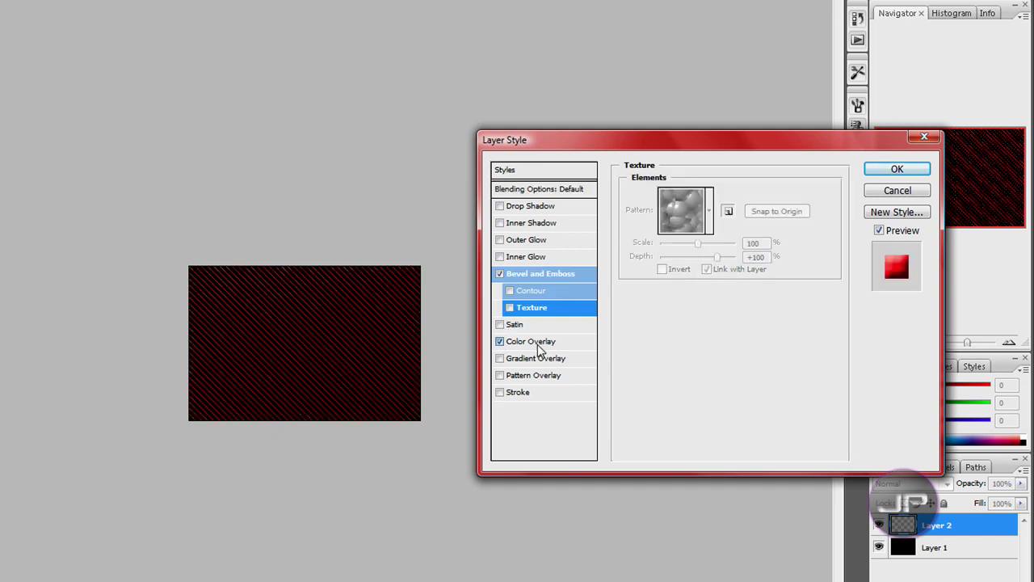
click(791, 202)
drag(575, 355, 542, 361)
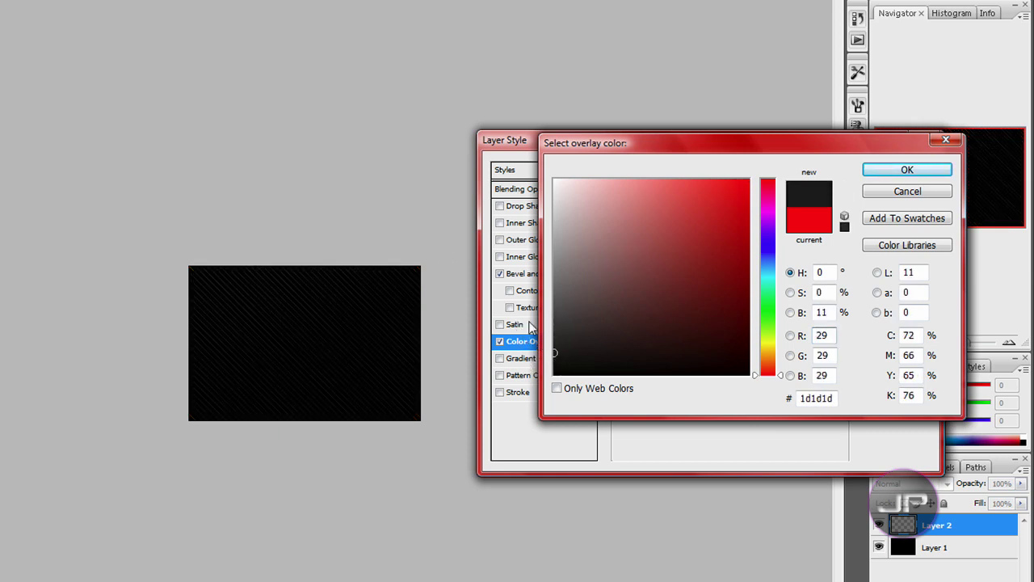
mouse_move(556, 357)
mouse_down()
mouse_move(554, 372)
mouse_move(556, 353)
mouse_up()
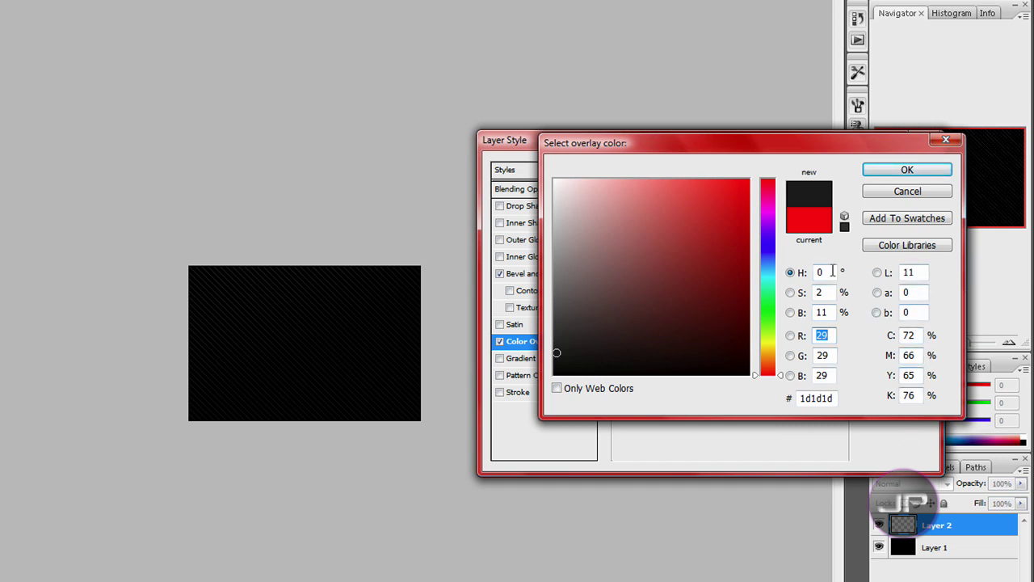
click(891, 171)
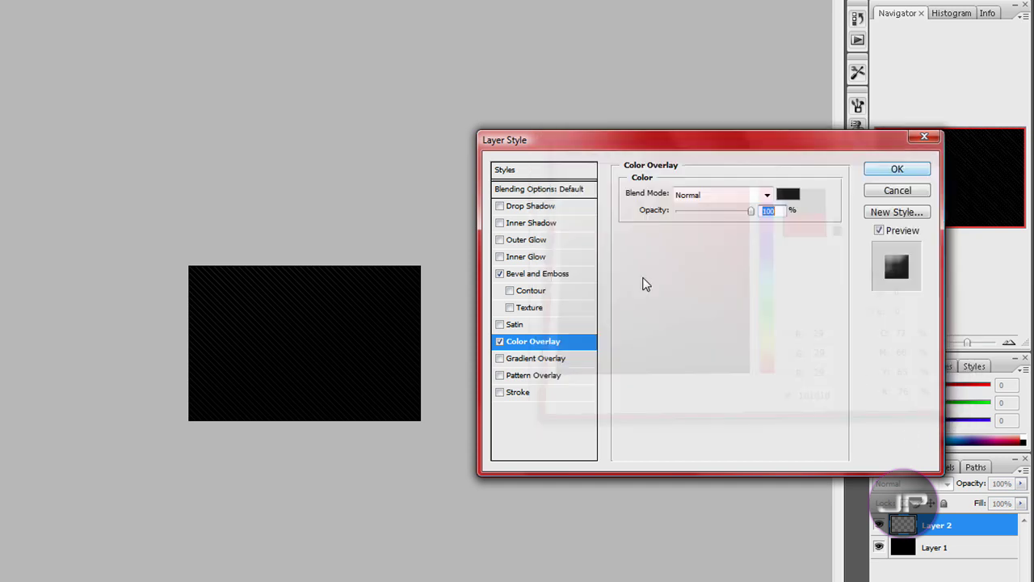
- Preview a Drop Shadow on the diagonal-line layer, leave it off, and apply the layer style with the 250 px bevel
click(518, 274)
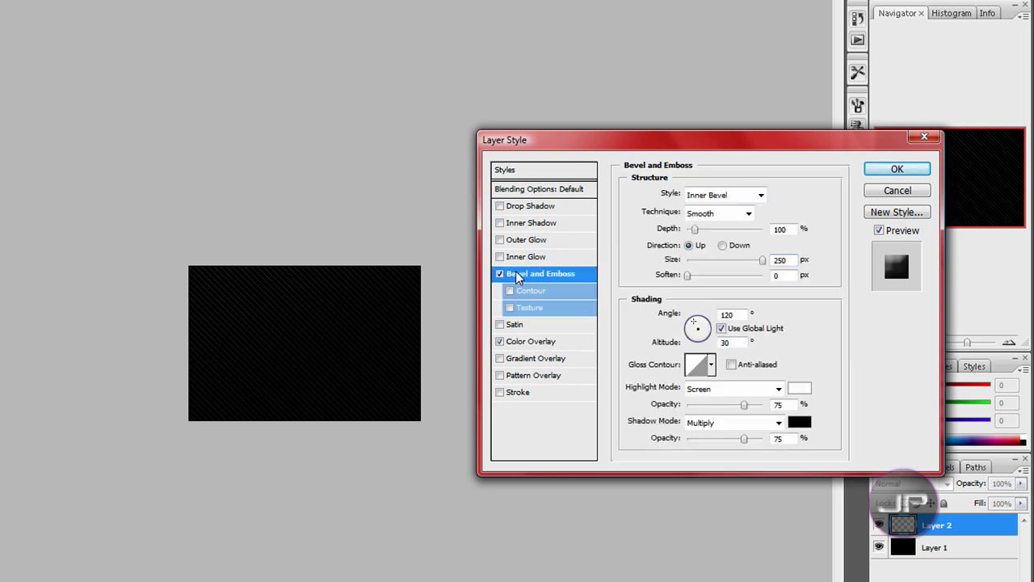
click(500, 207)
click(500, 206)
drag(762, 260, 802, 262)
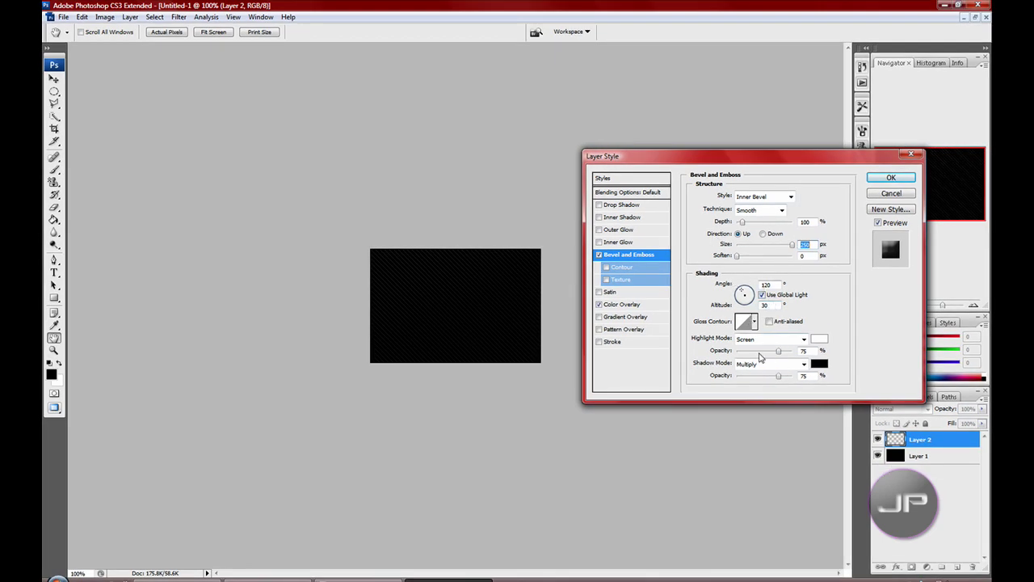
click(618, 205)
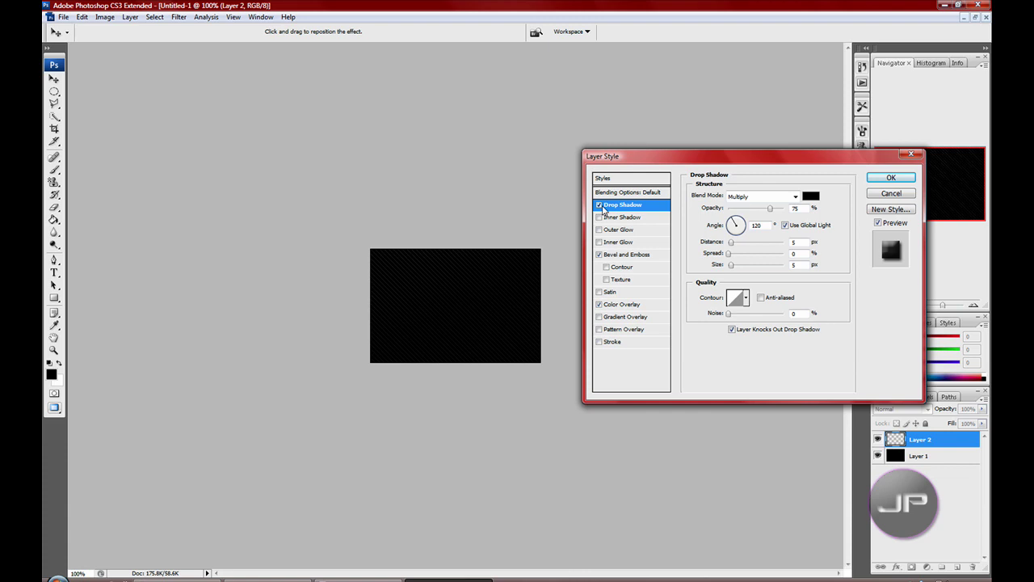
click(598, 205)
click(905, 178)
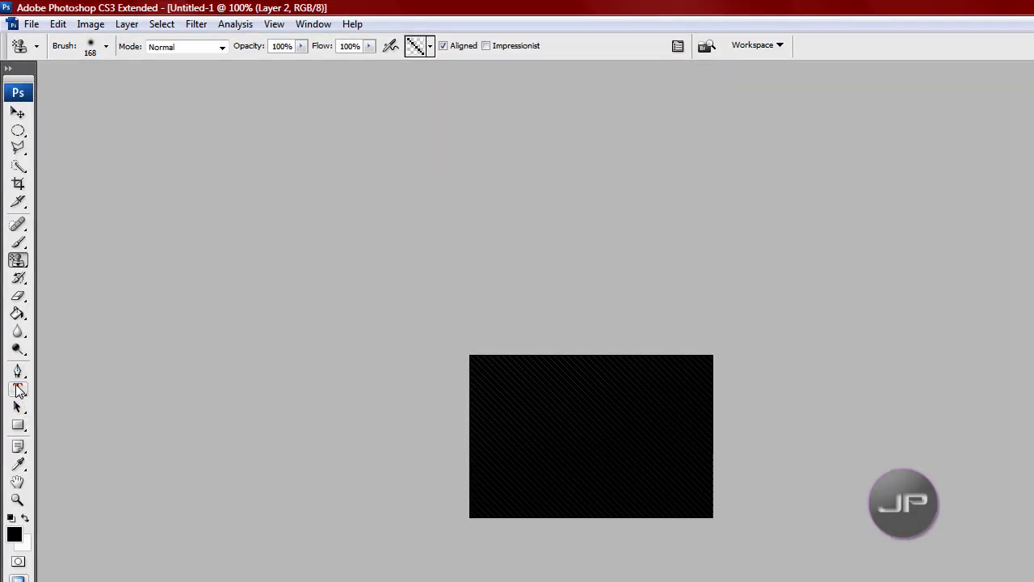
- Create a full-width text box across the middle of the canvas and enter the team name UnderateD
click(20, 390)
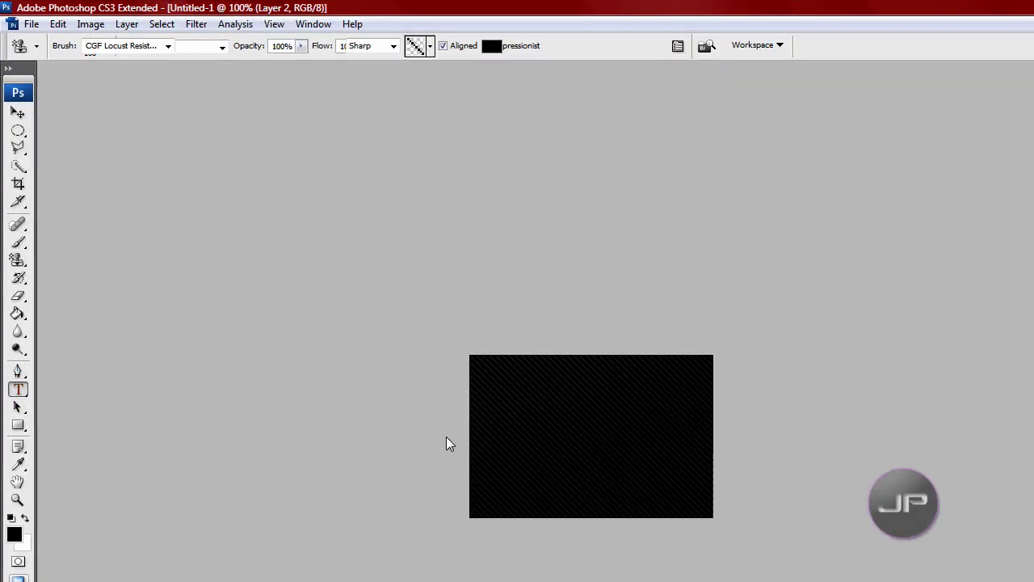
drag(470, 408, 708, 461)
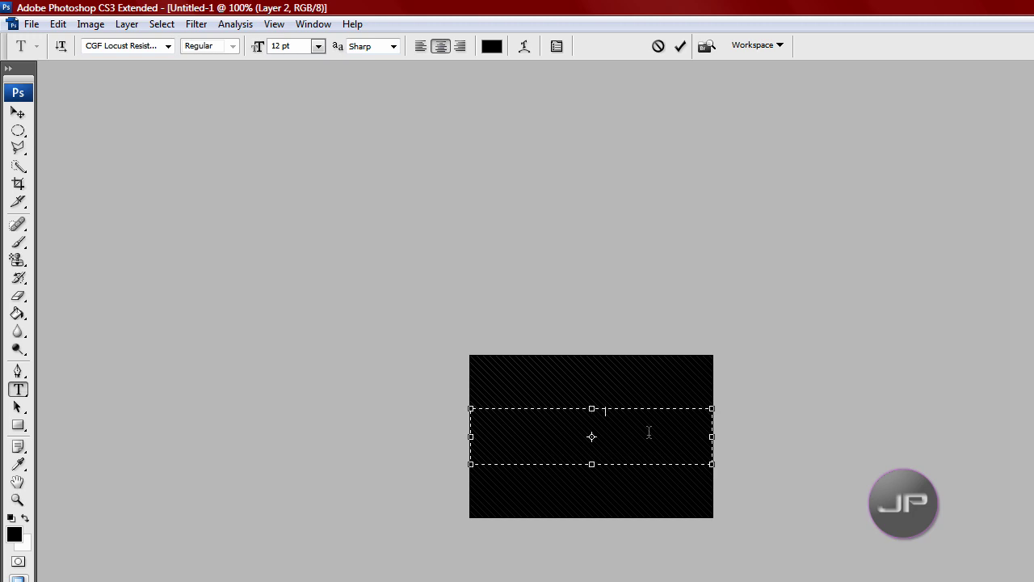
text(e)
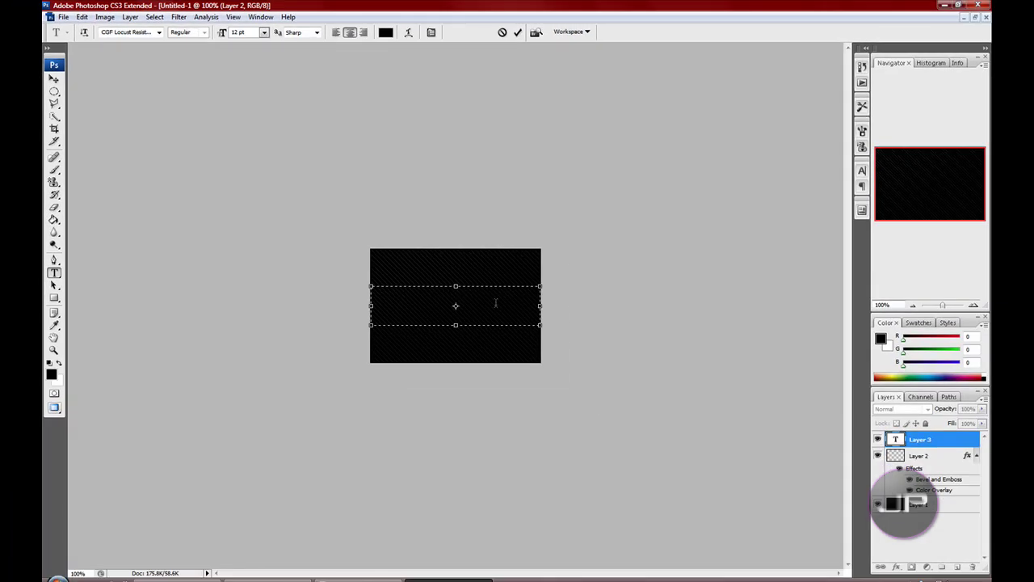
text(text)
- Enable a Color Overlay on the UnderateD text layer and make it white
double_click(954, 437)
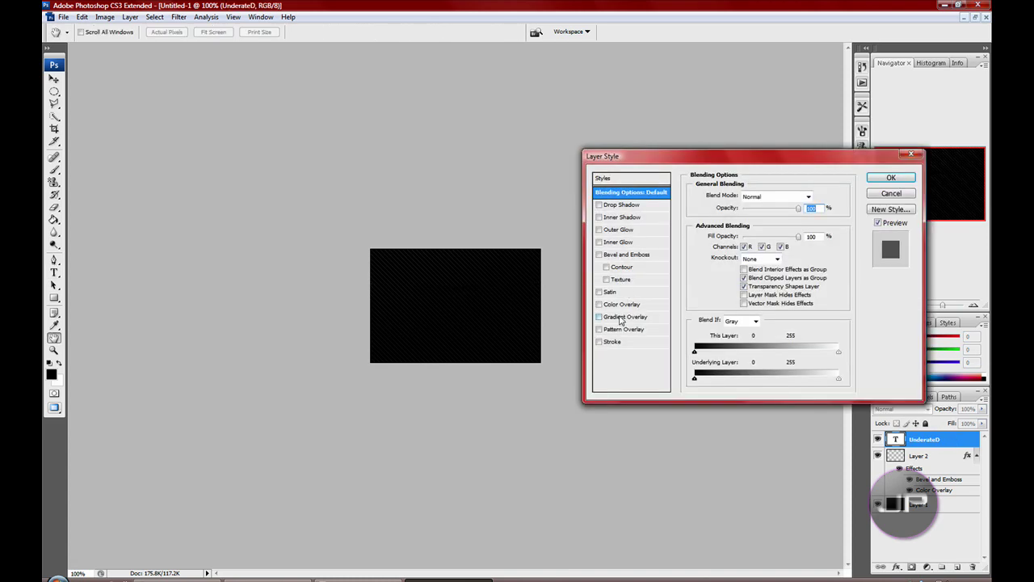
click(622, 305)
click(811, 202)
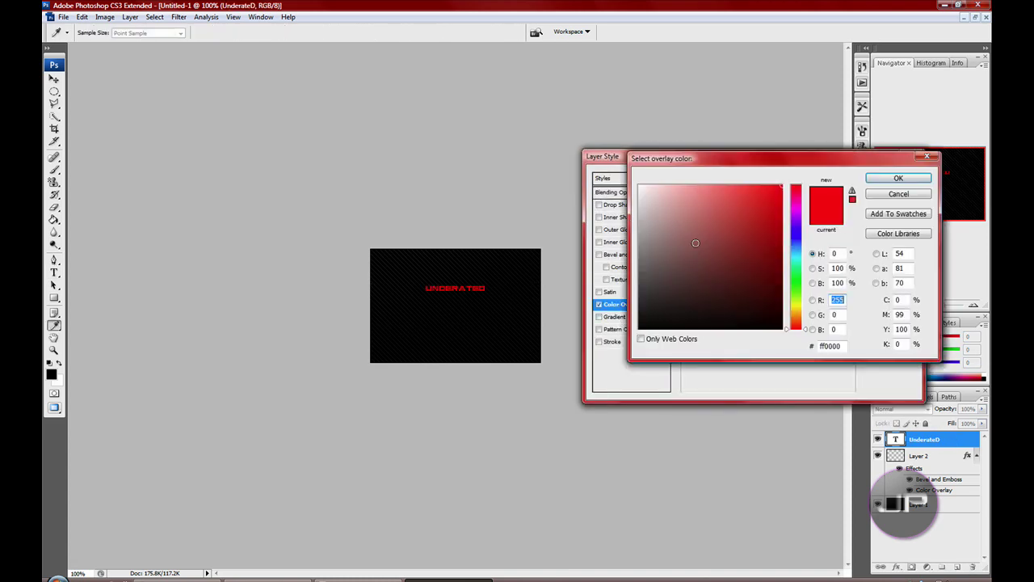
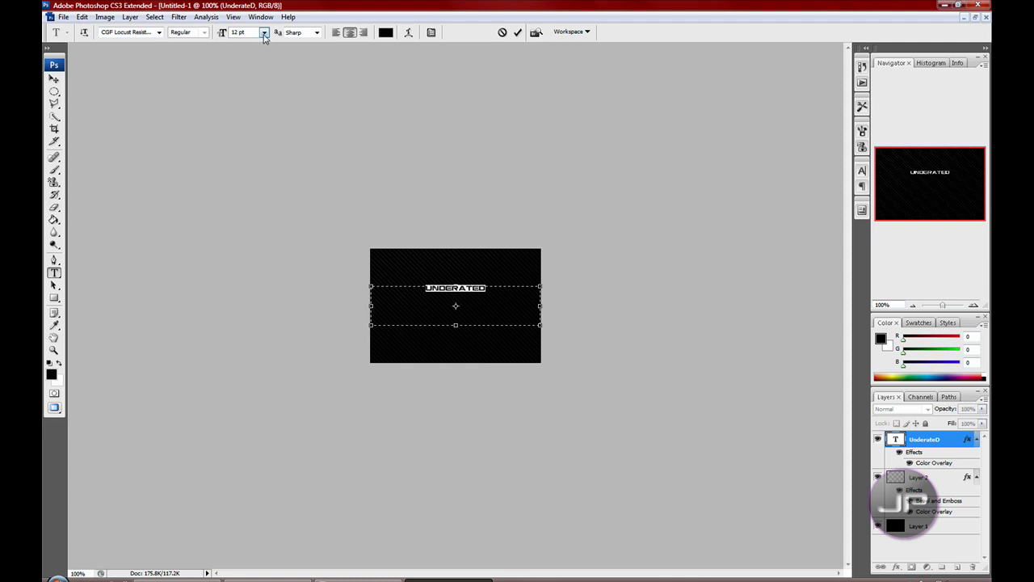
- Set the UnderateD text size to 36 pt, trying 60 pt first
click(263, 37)
click(275, 215)
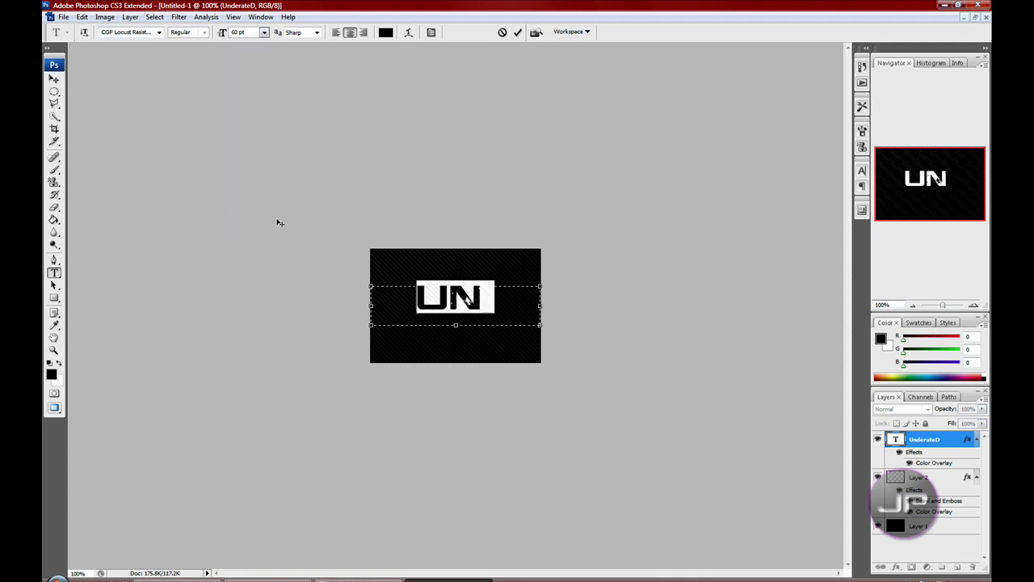
click(264, 32)
click(257, 186)
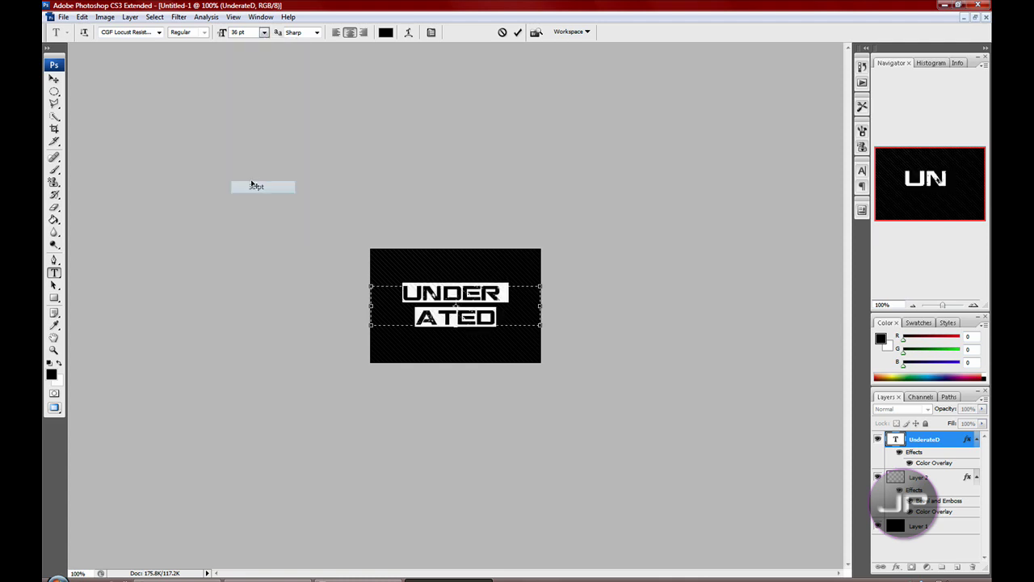
- Change the font of the UnderateD text to Rufa and commit the text edit
click(160, 33)
drag(265, 77, 264, 260)
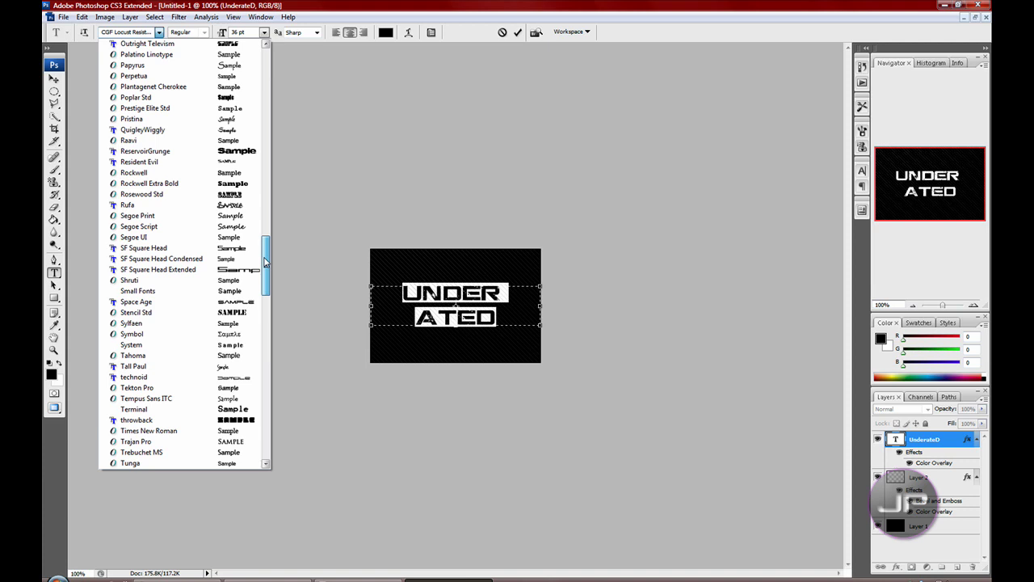
drag(264, 261, 264, 249)
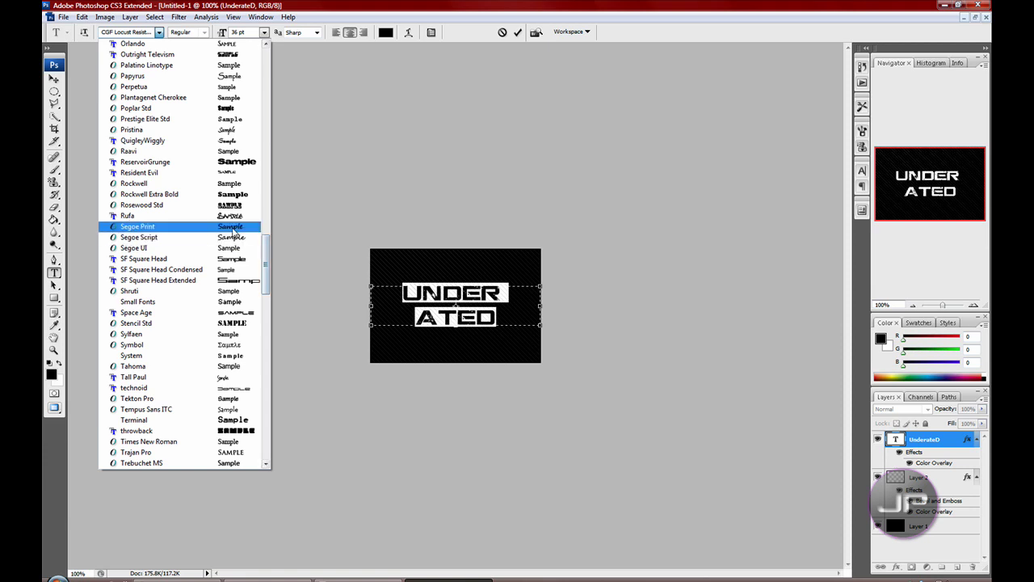
click(244, 218)
click(514, 312)
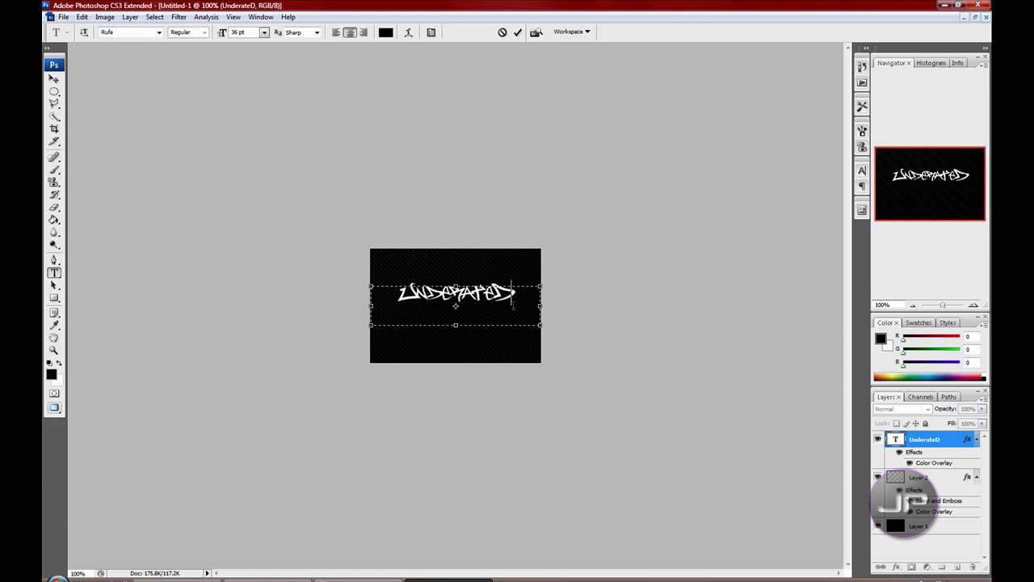
drag(599, 330, 600, 330)
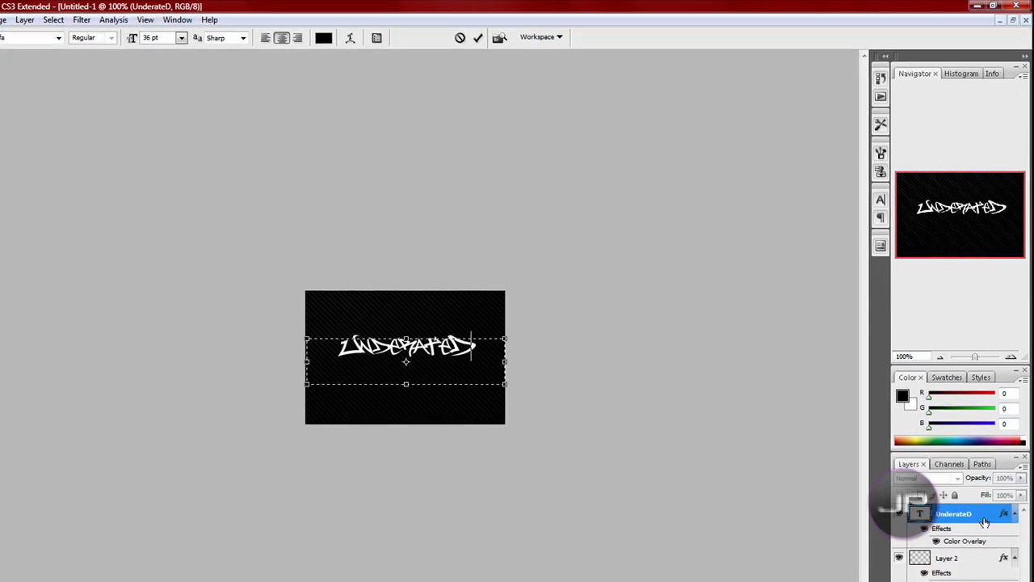
click(992, 517)
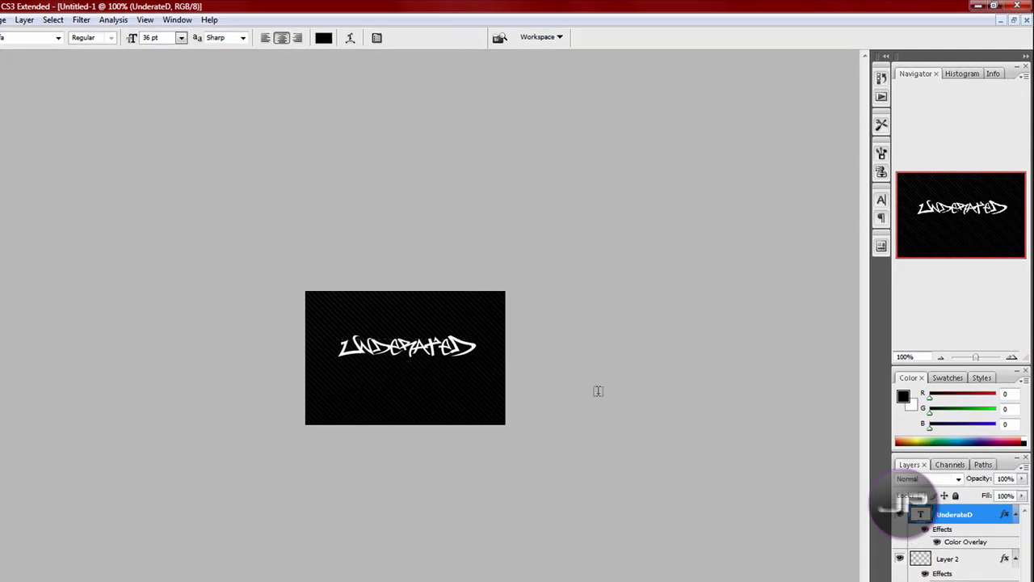
- Move the UnderateD text slightly down so it sits at the middle of the logo
click(399, 346)
drag(662, 369, 656, 377)
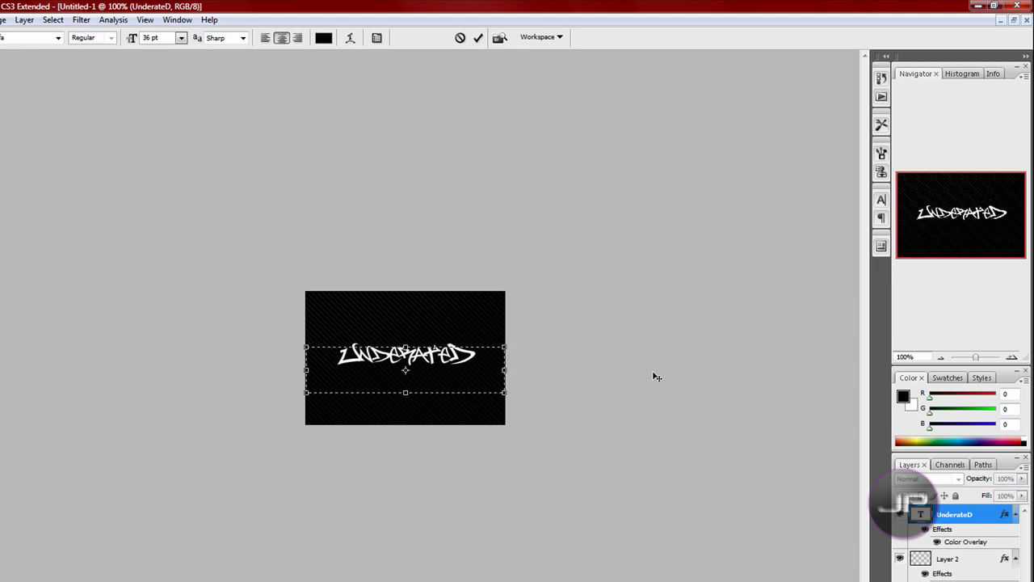
click(983, 525)
- Set the Color Overlay of the UnderateD text layer to black 000000
key(h)
double_click(983, 525)
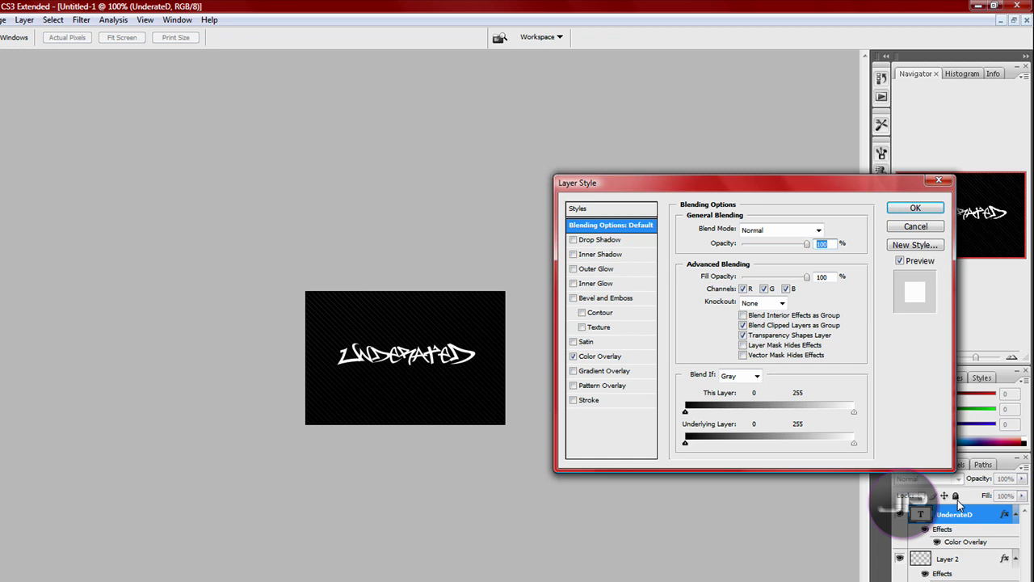
click(606, 360)
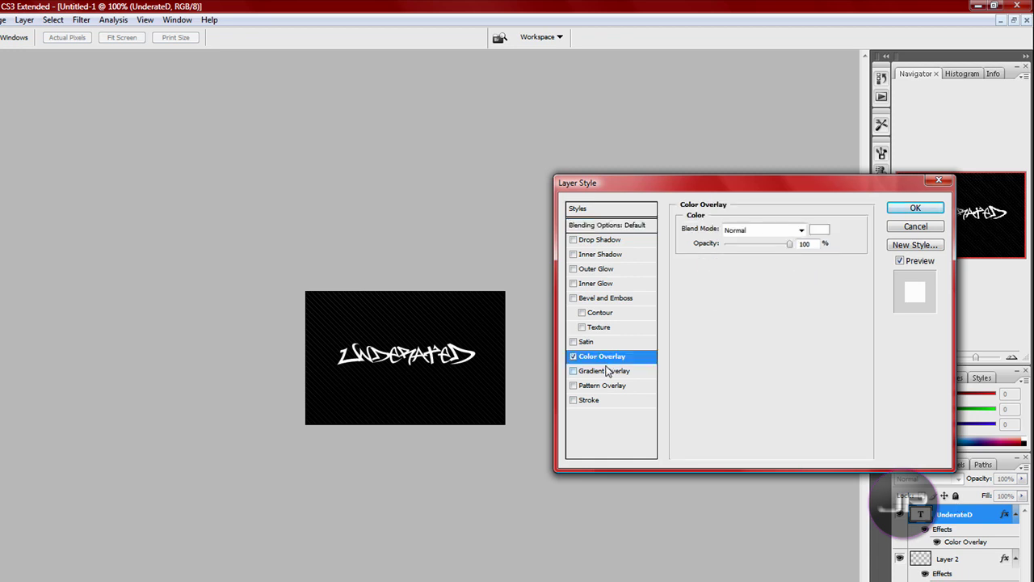
click(821, 236)
drag(732, 297, 792, 386)
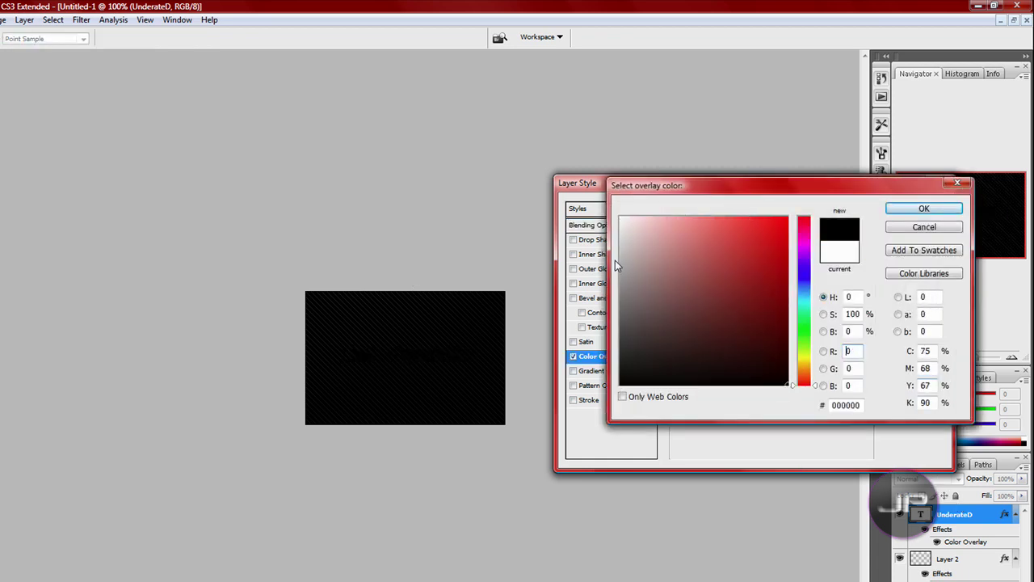
click(922, 212)
- Enable an Outer Glow on the UnderateD text layer and set its color to red ff0000
click(597, 269)
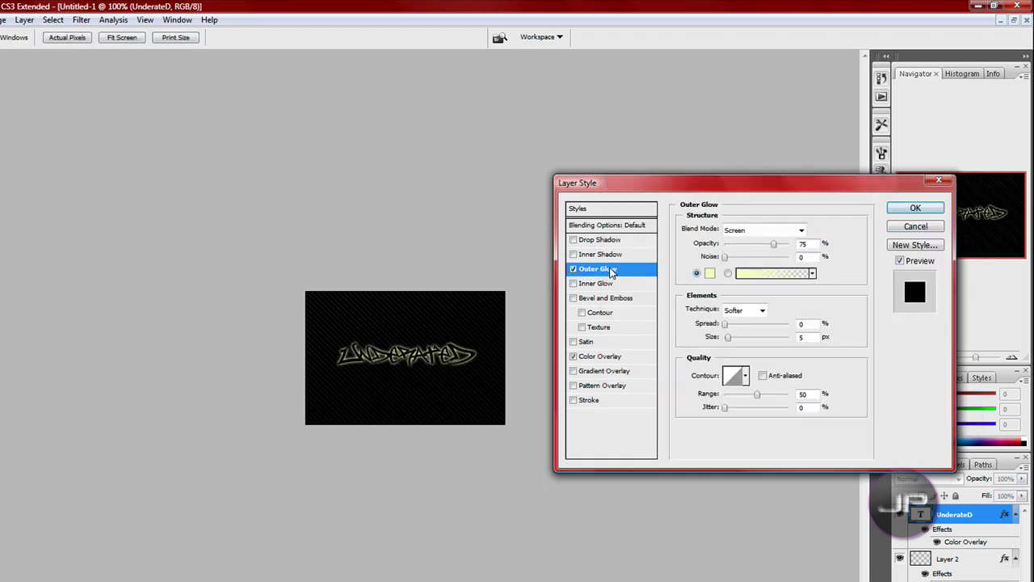
click(709, 273)
text(ff0000)
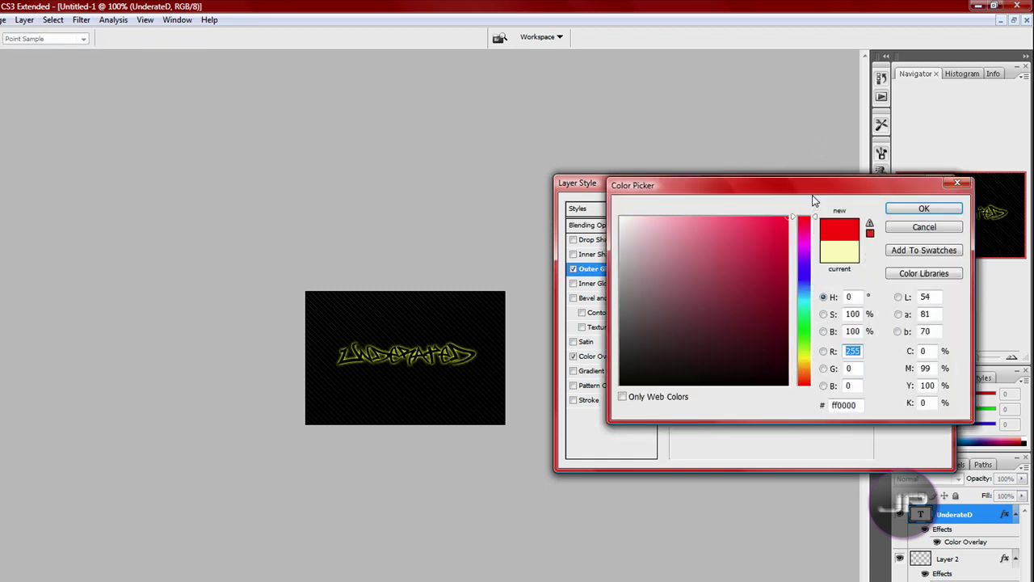
click(921, 209)
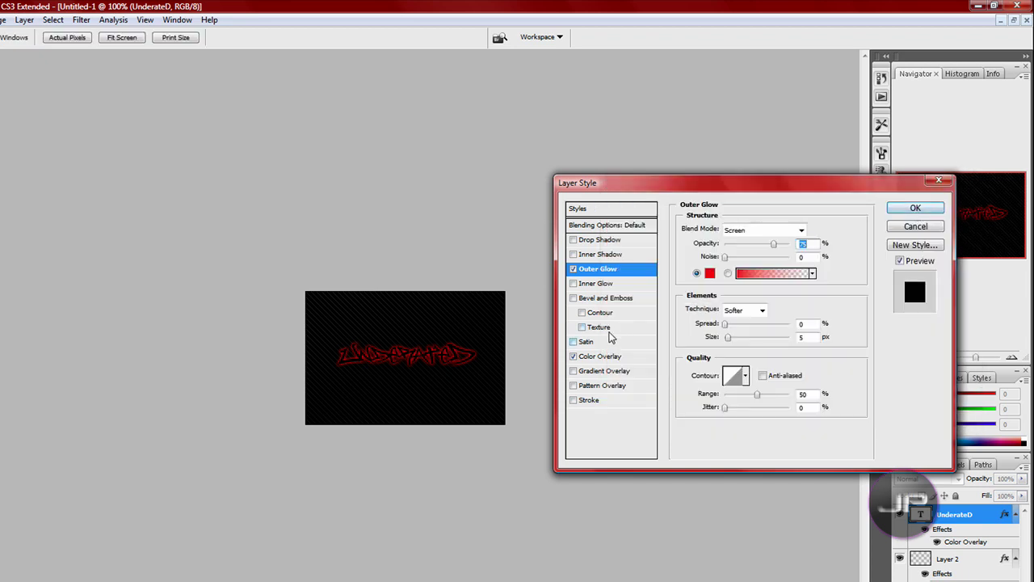
- Enable Bevel and Emboss on the UnderateD text layer, trying the diagonal-line pattern as Texture but leaving it off
click(602, 328)
click(753, 243)
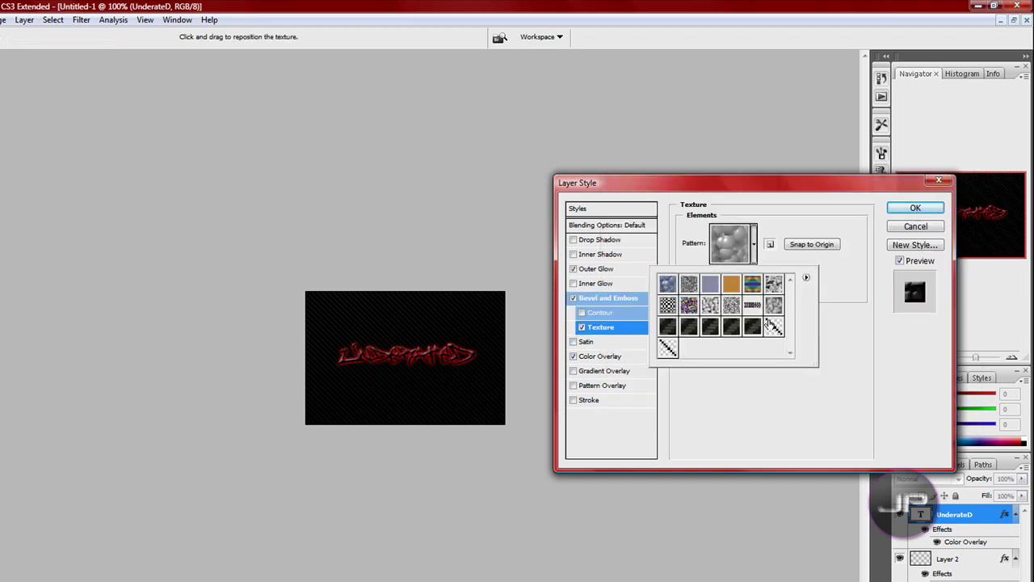
click(773, 327)
key(Return)
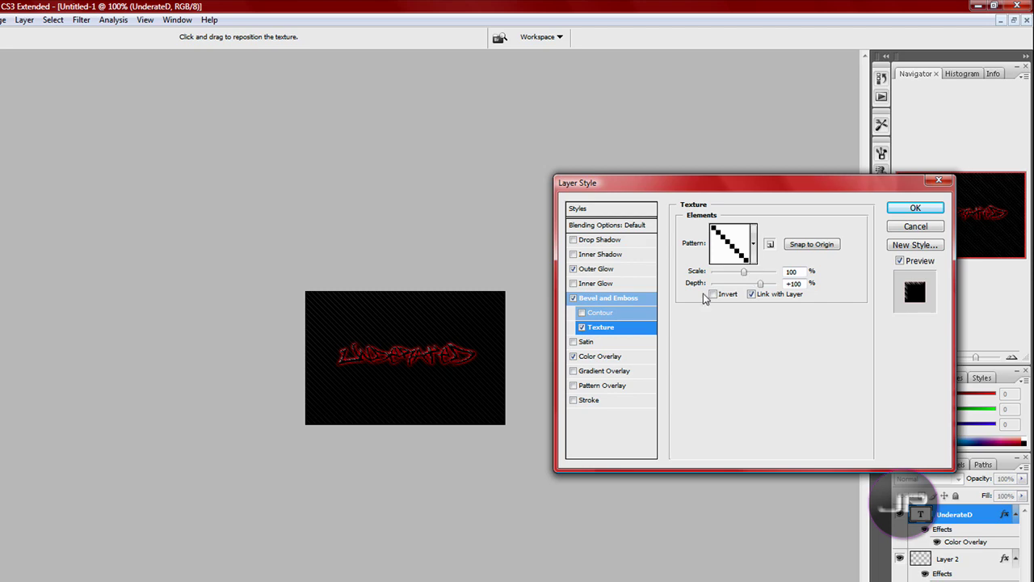
click(581, 326)
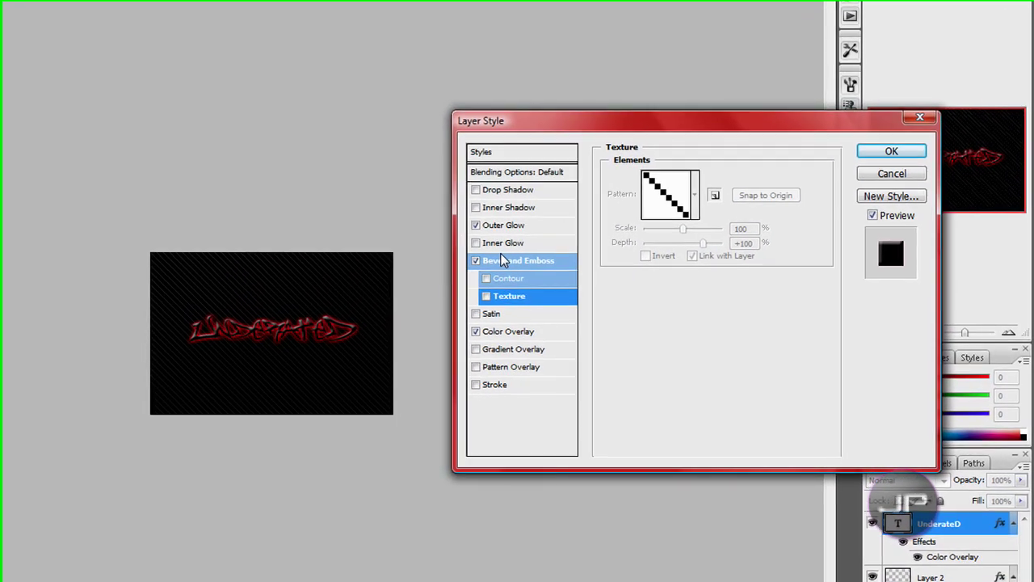
- Set the UnderateD text's bevel size to 38 px, comparing it on and off, and apply the layer style with a Drop Shadow added
click(586, 299)
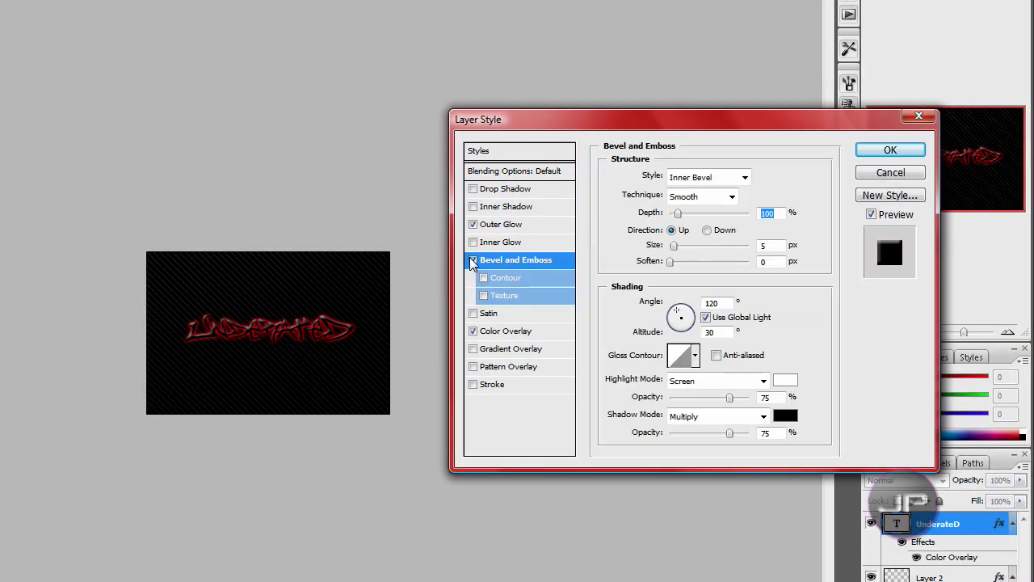
click(473, 260)
click(472, 259)
mouse_move(673, 245)
mouse_down()
mouse_move(699, 246)
mouse_move(685, 241)
mouse_up()
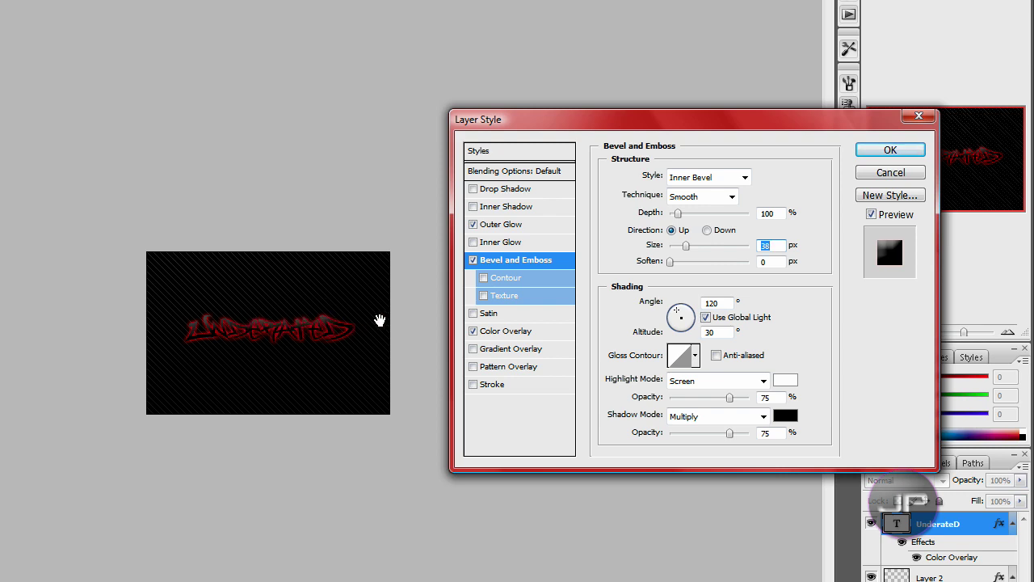
click(474, 260)
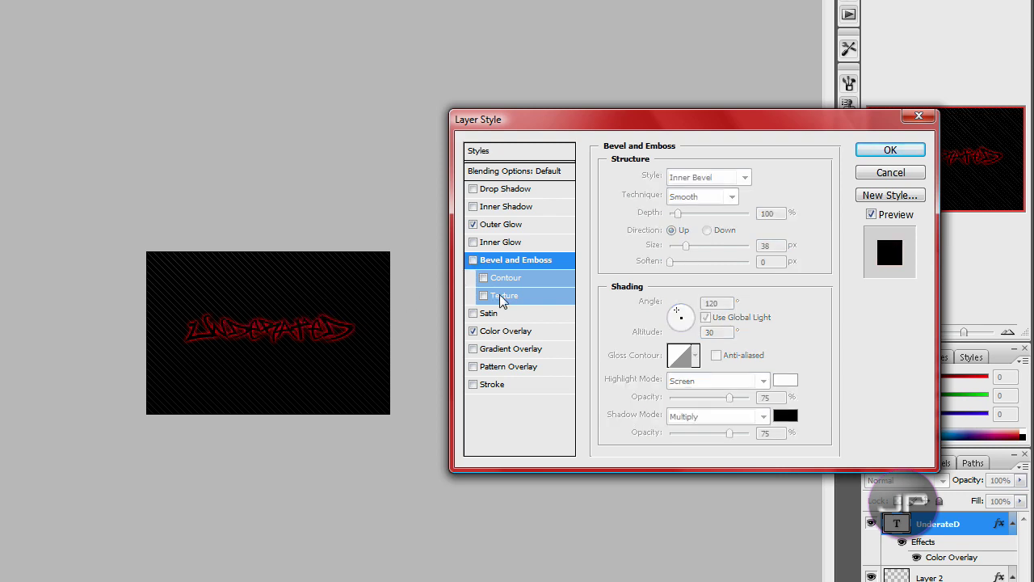
click(473, 260)
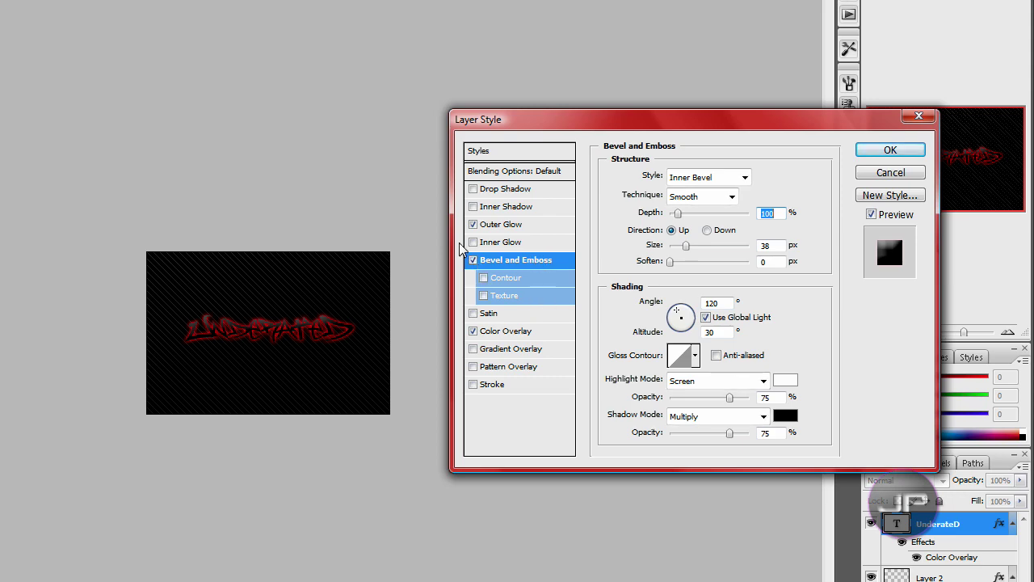
click(477, 189)
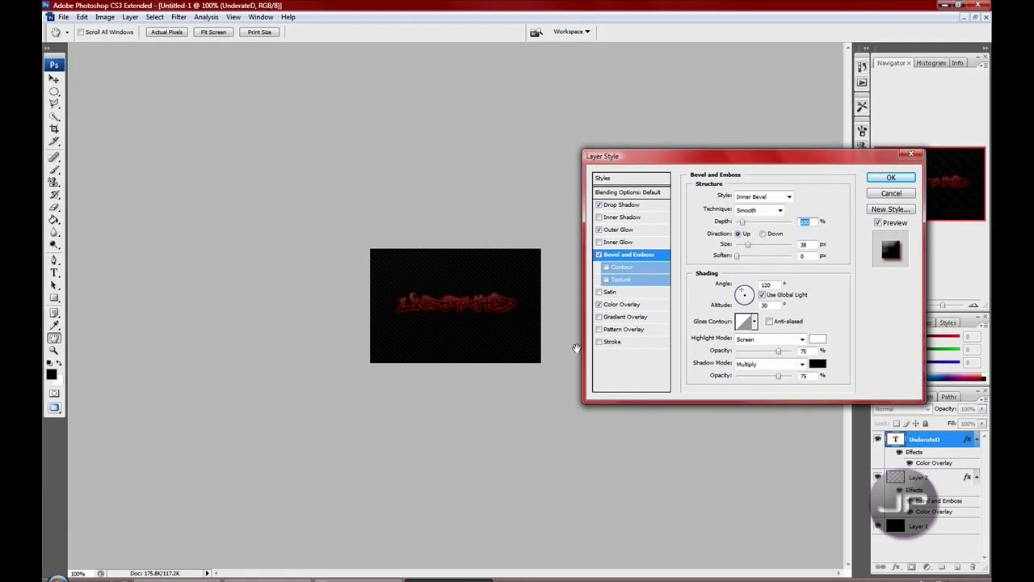
click(889, 177)
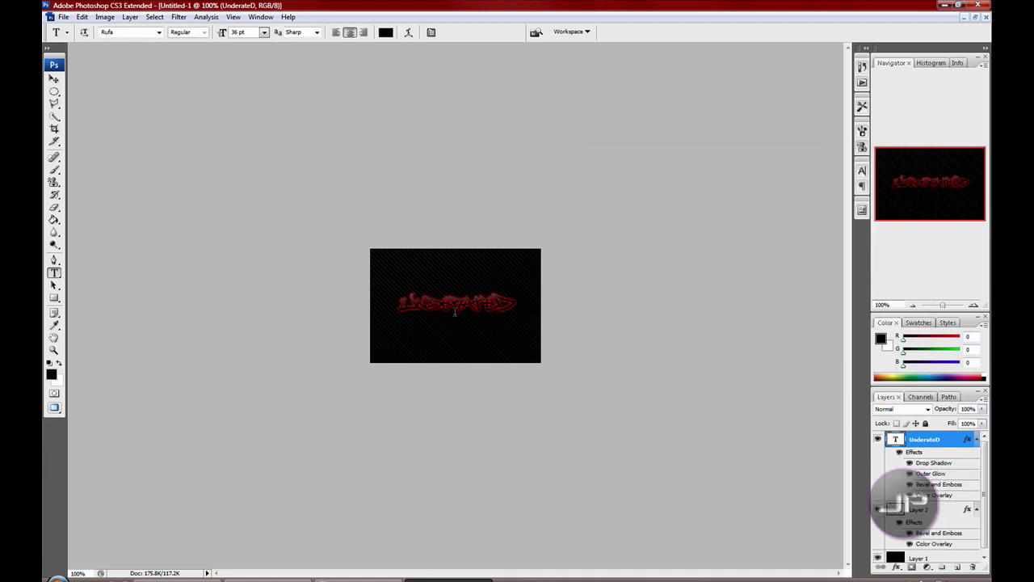
- Add a text box below the right half of the team name with the text MLG 10 at 10 pt
drag(520, 339, 535, 334)
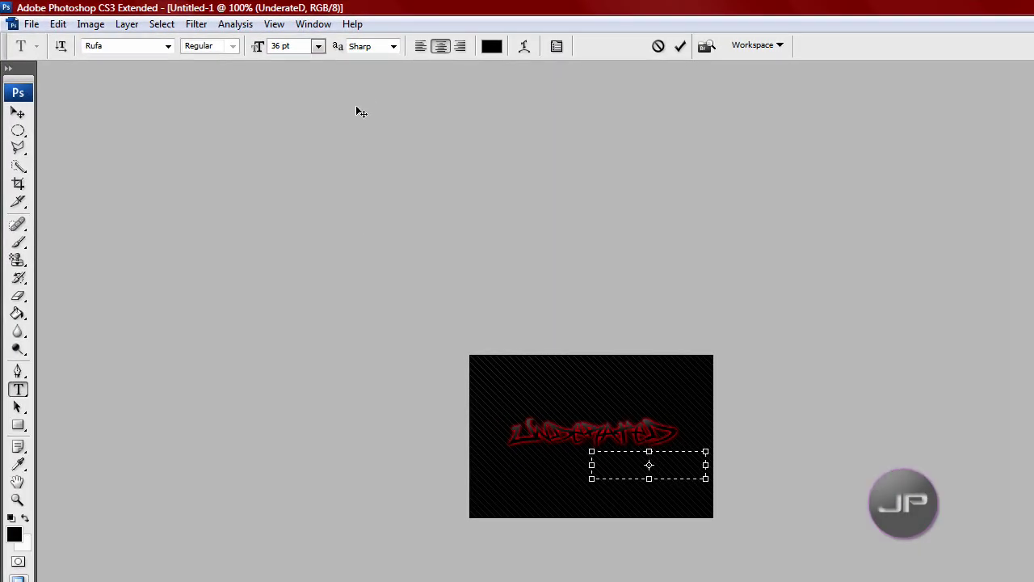
click(319, 47)
click(311, 142)
key(ctrl+a)
- Change the font of the small MLG 10 text to CGF Locust Resistance
click(168, 46)
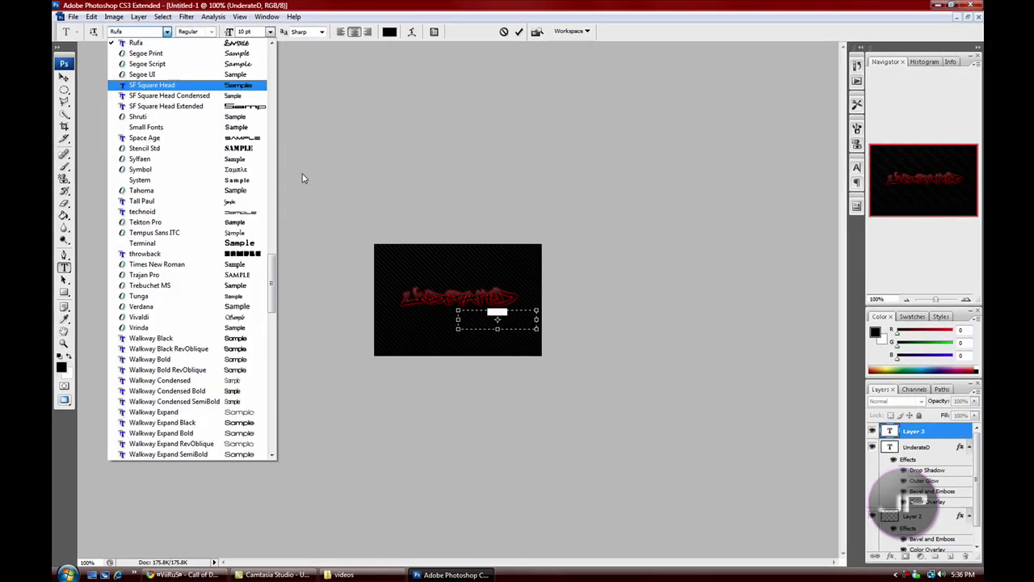
drag(274, 260, 272, 55)
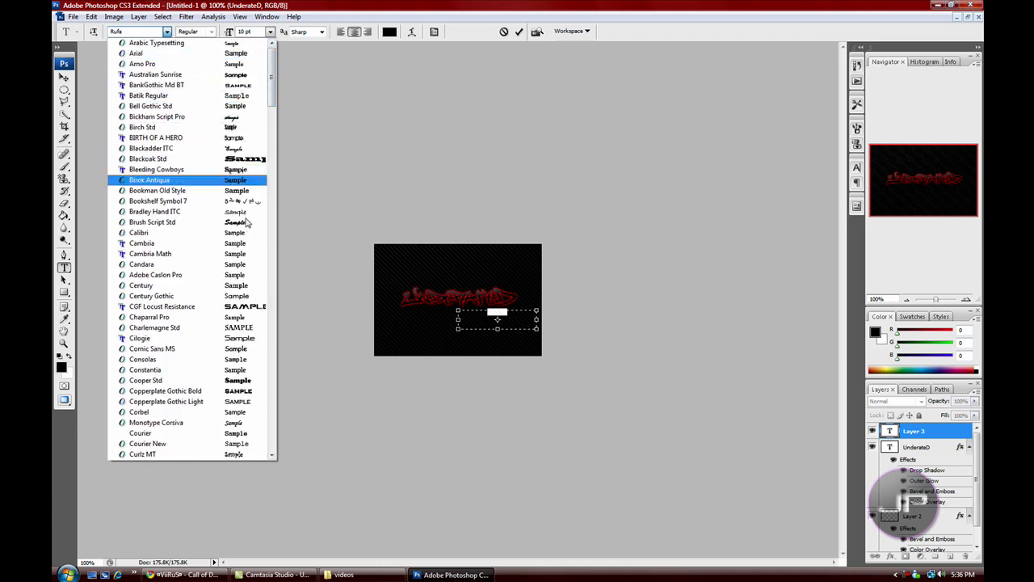
click(229, 308)
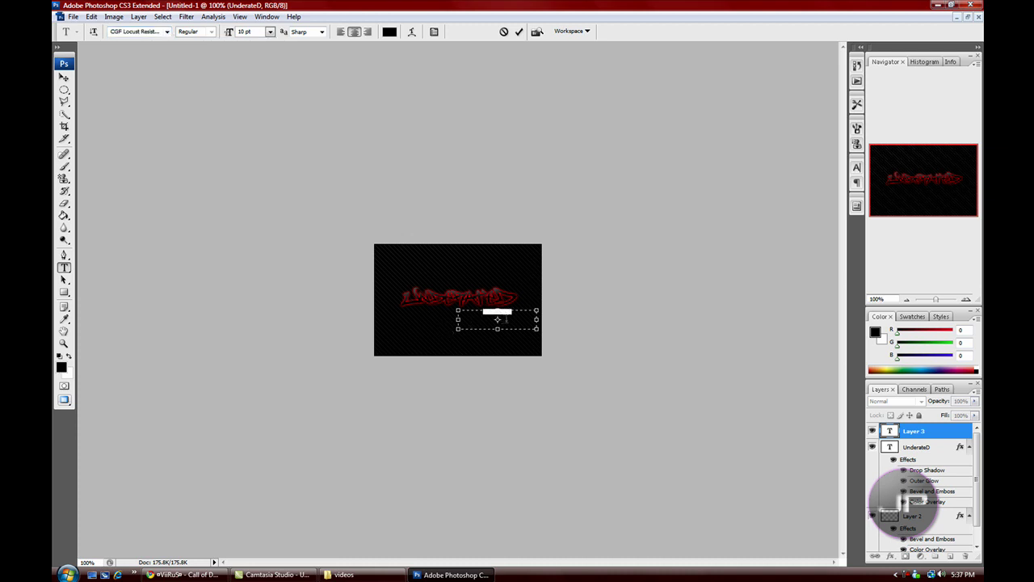
click(521, 312)
- Apply a white (ffffff) Color Overlay to the MLG 10 text layer
double_click(937, 436)
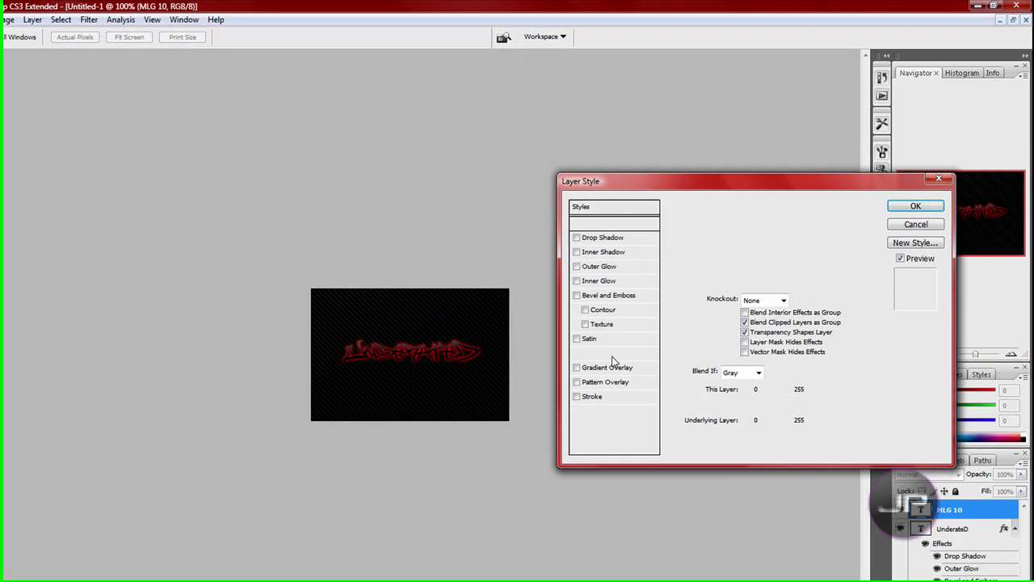
click(615, 313)
click(806, 201)
click(622, 217)
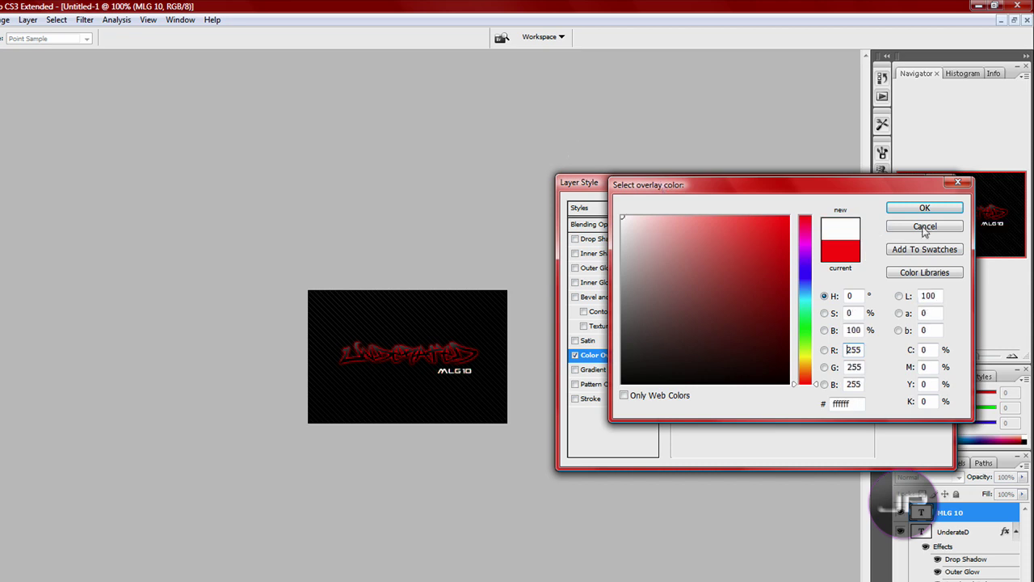
click(909, 213)
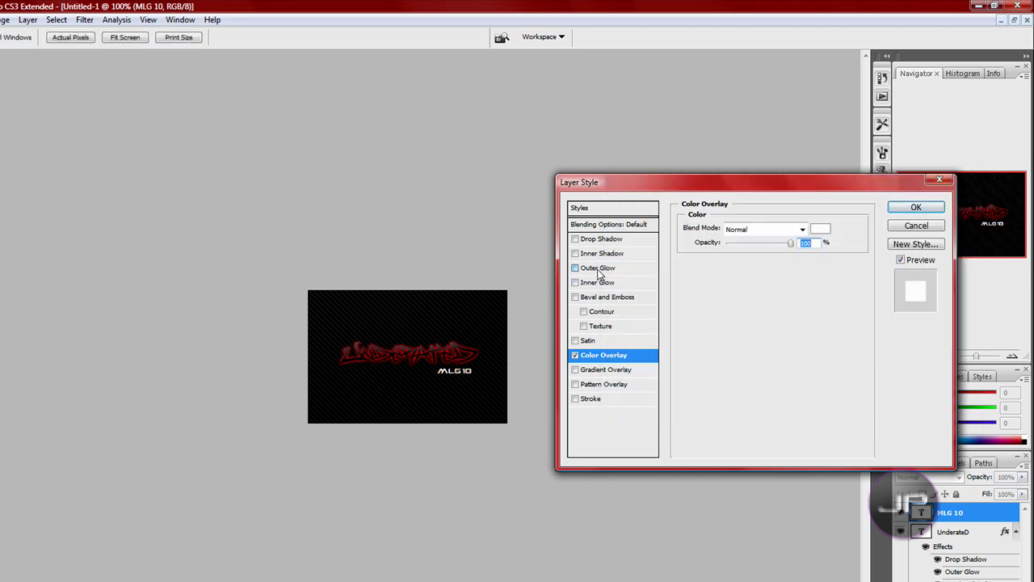
- Add a red Outer Glow to the MLG 10 text and apply the layer style
click(598, 269)
click(701, 275)
drag(806, 356, 808, 186)
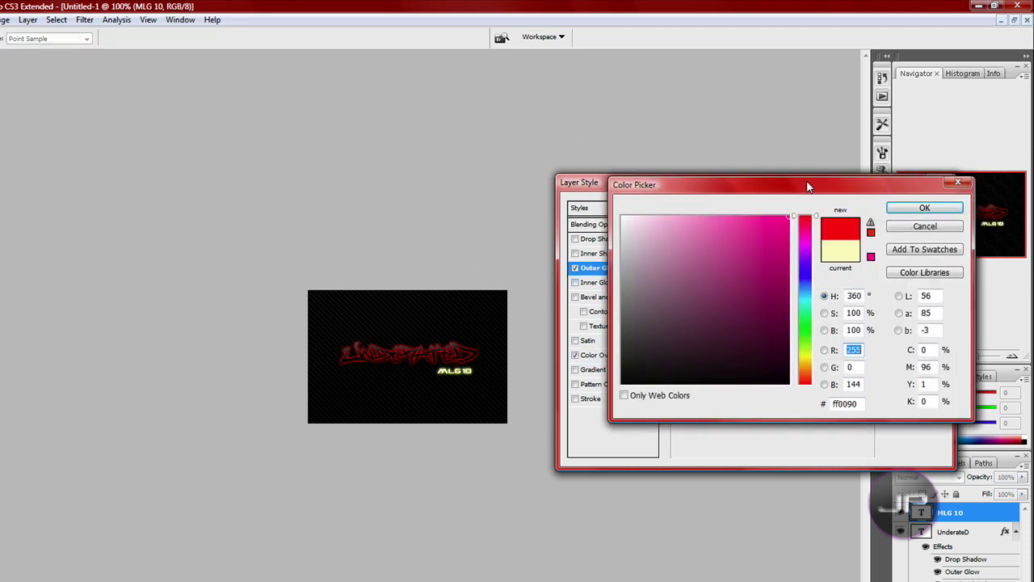
click(924, 207)
click(916, 209)
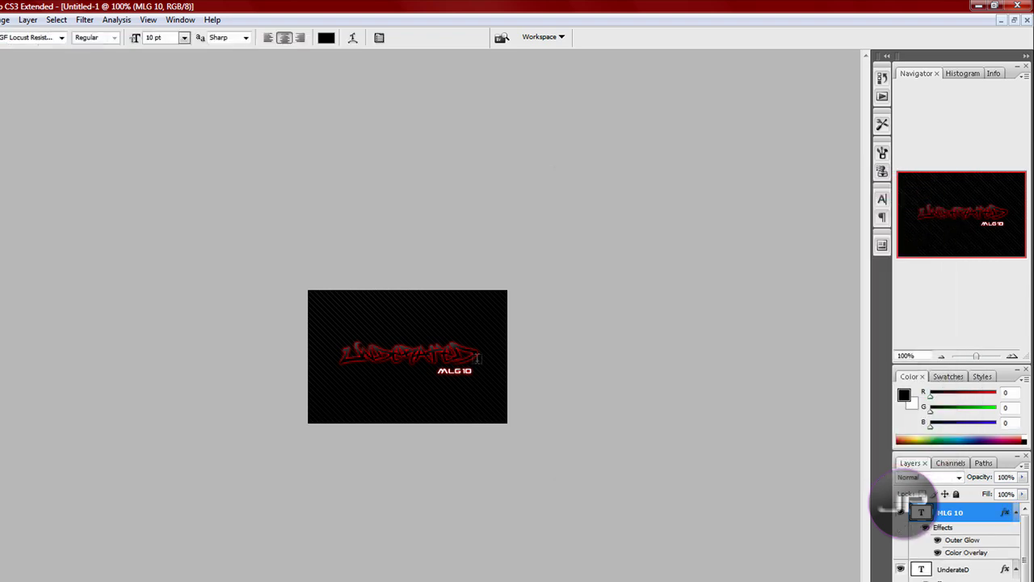
- Increase the font size of the MLG 10 text to 12 pt
key(ctrl+t)
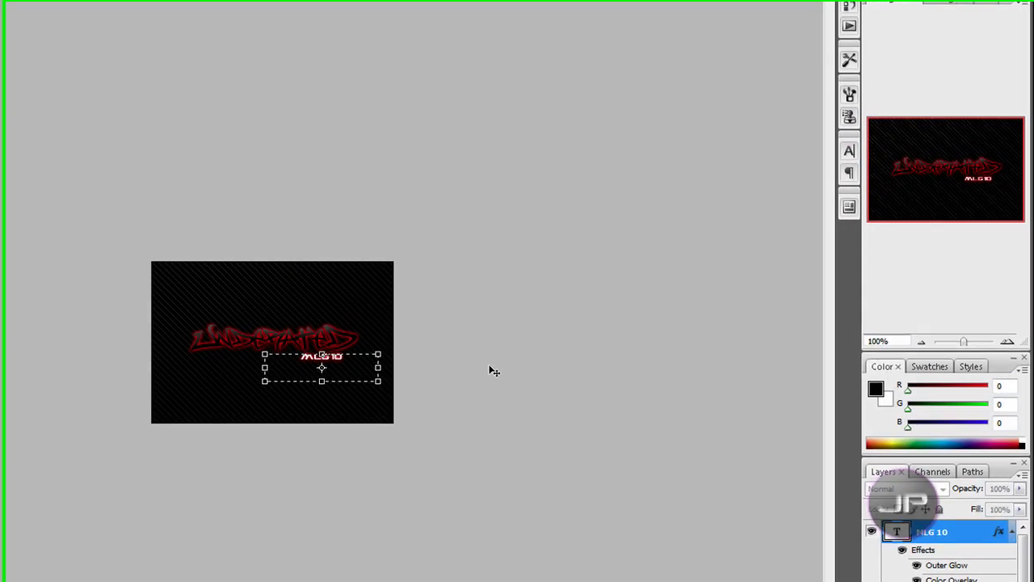
key(Return)
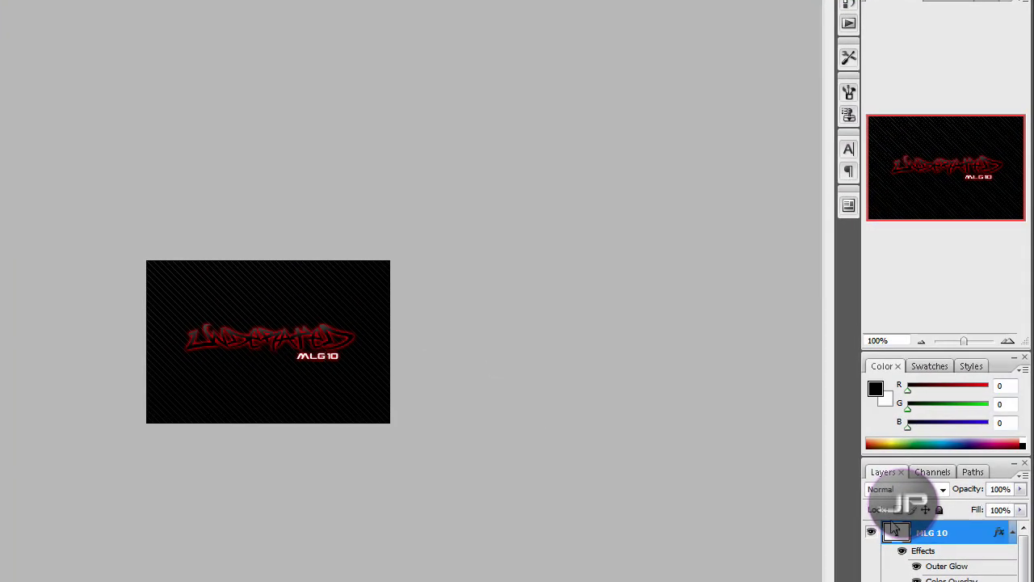
triple_click(317, 356)
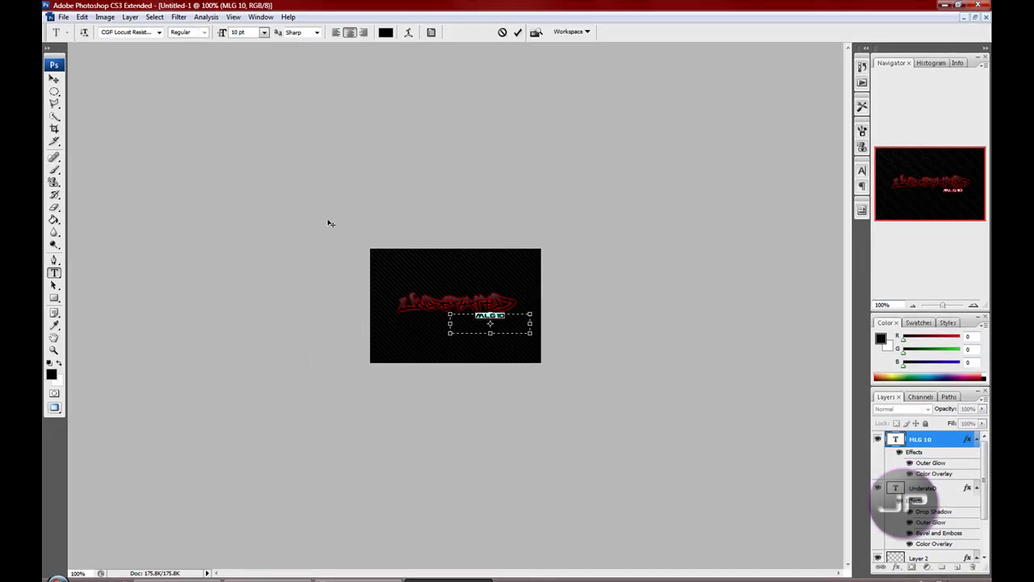
click(267, 34)
click(271, 125)
click(954, 440)
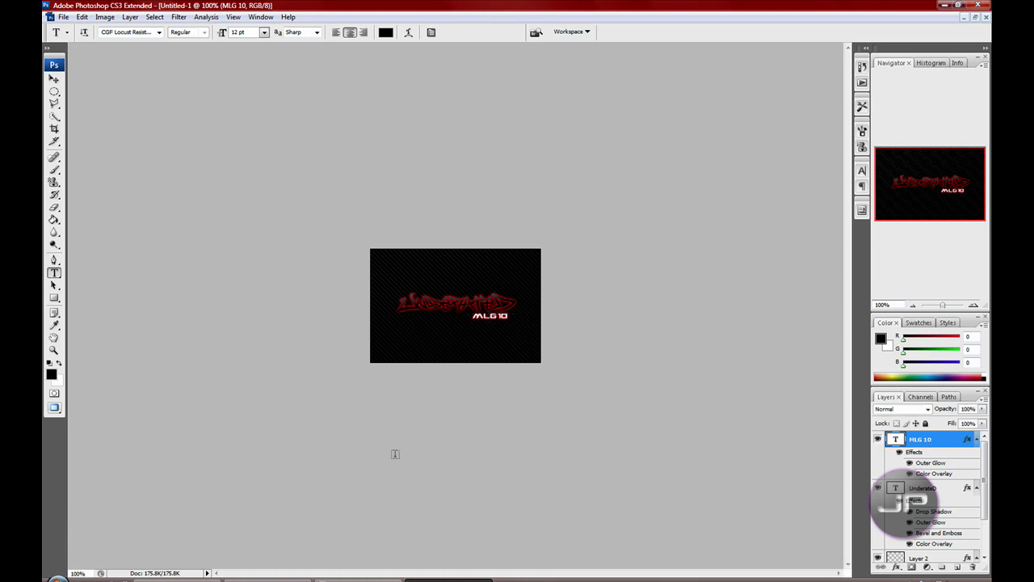
- Draw a wavy Pen path with three peaks running across the UnderateD text and ending by the MLG 10 caption
click(54, 260)
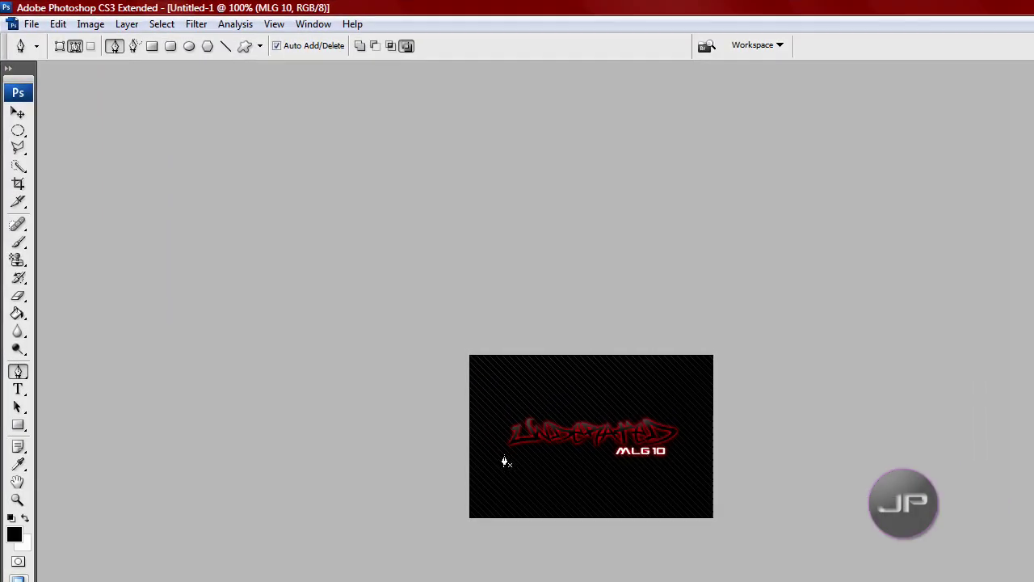
drag(534, 395, 584, 437)
drag(283, 140, 303, 185)
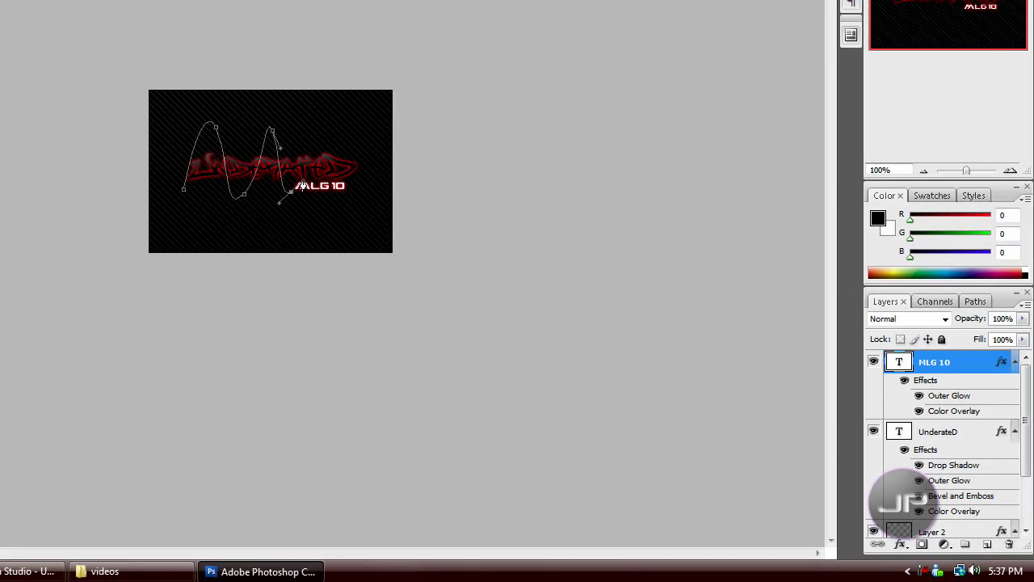
drag(314, 134, 332, 158)
drag(334, 198, 347, 192)
- Add a new empty layer above the MLG 10 text layer for stroking the wavy path
right_click(297, 164)
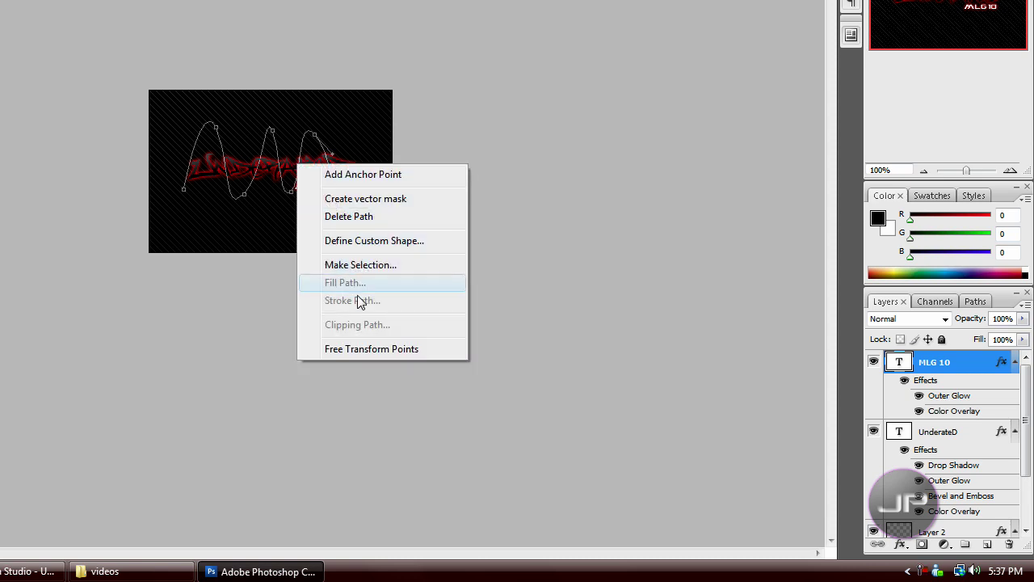
right_click(279, 164)
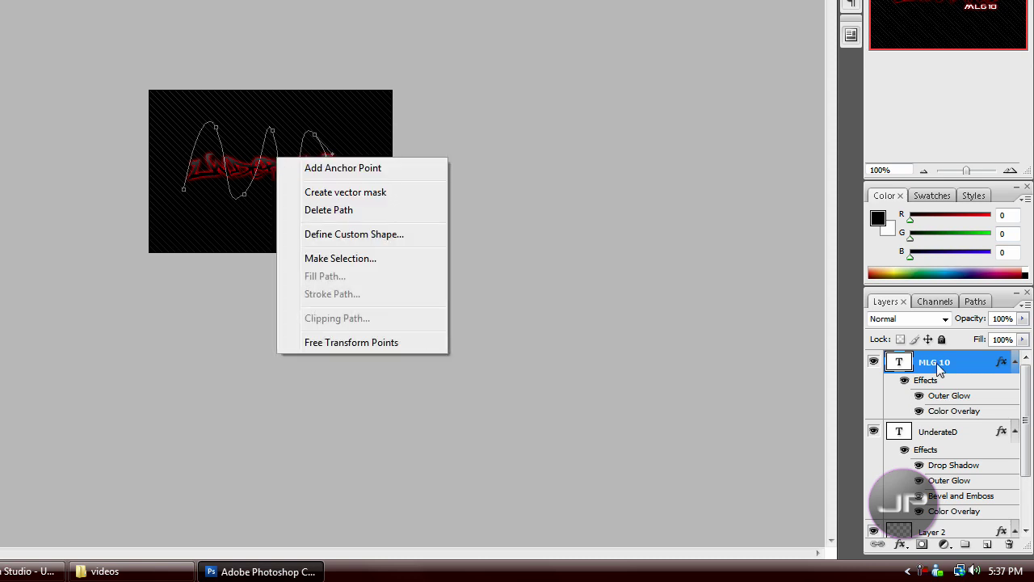
key(Escape)
click(987, 544)
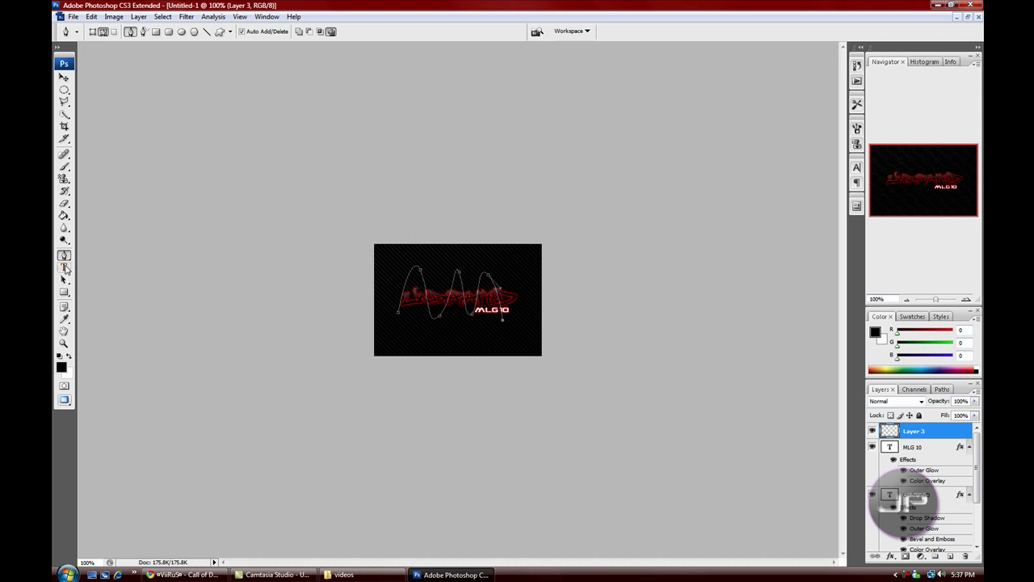
- Set the Brush tool to a hard round tip with a 7 px master diameter
click(64, 167)
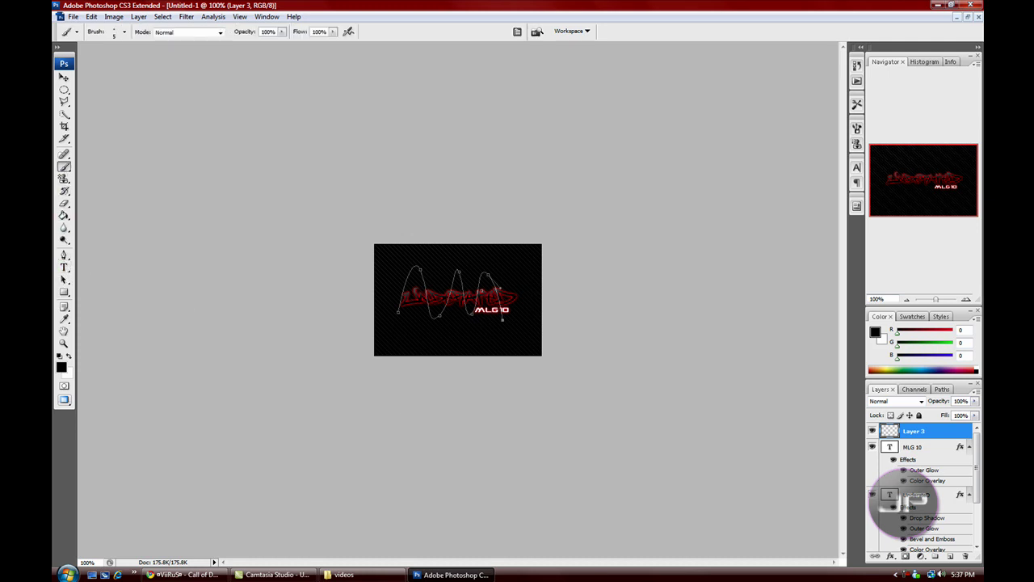
right_click(459, 239)
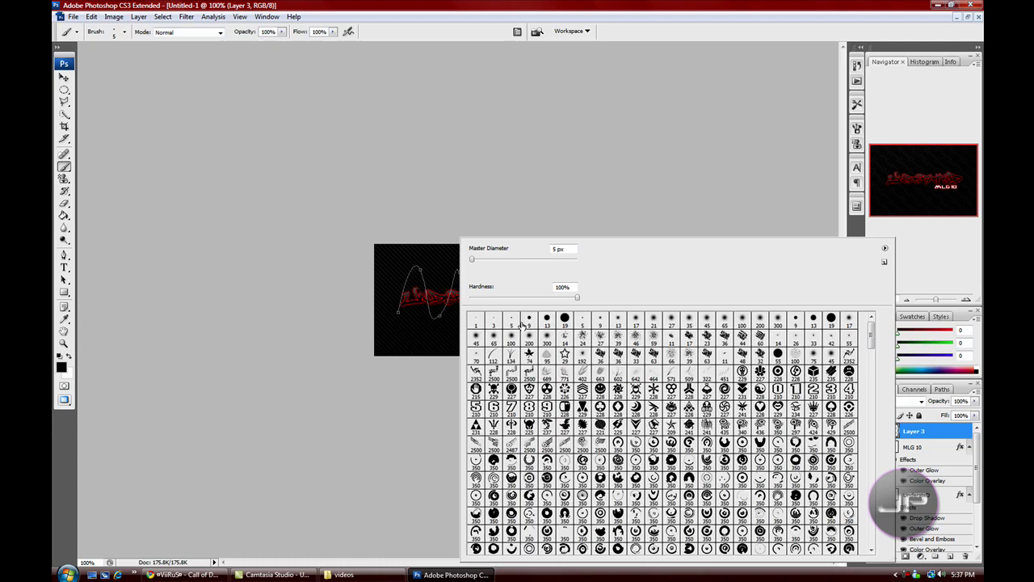
click(529, 322)
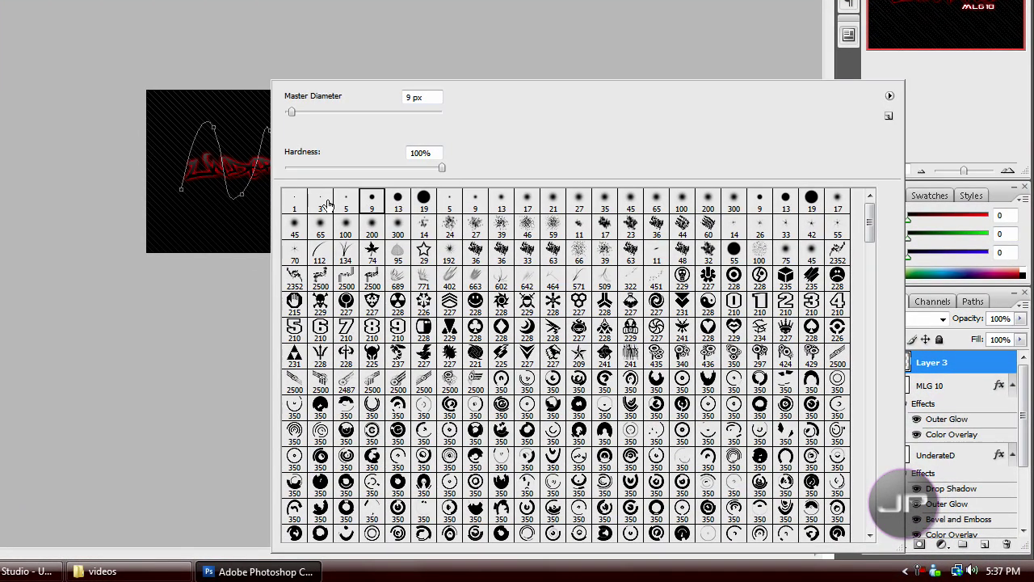
click(346, 200)
double_click(409, 97)
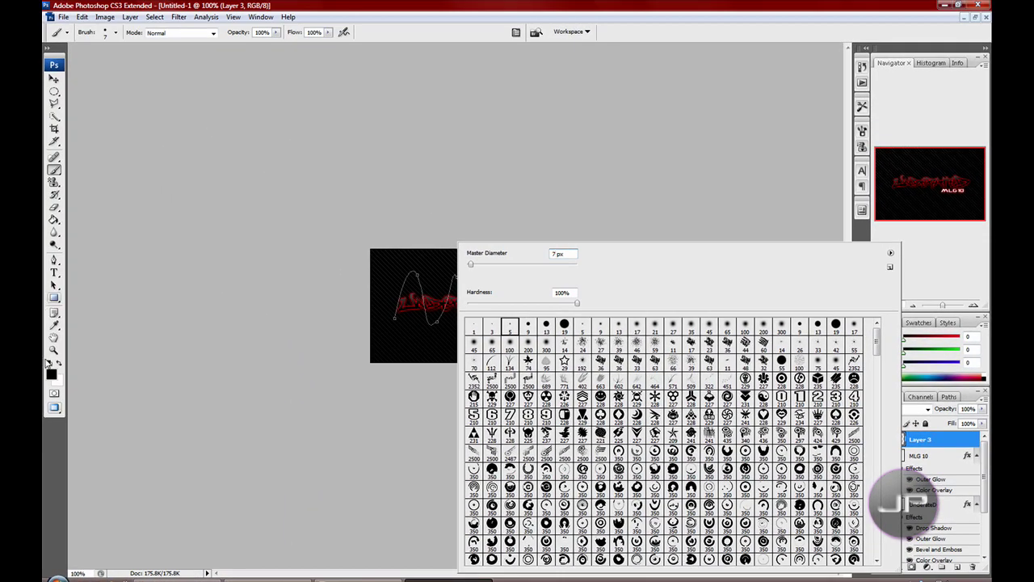
- Set the foreground color to white
click(51, 373)
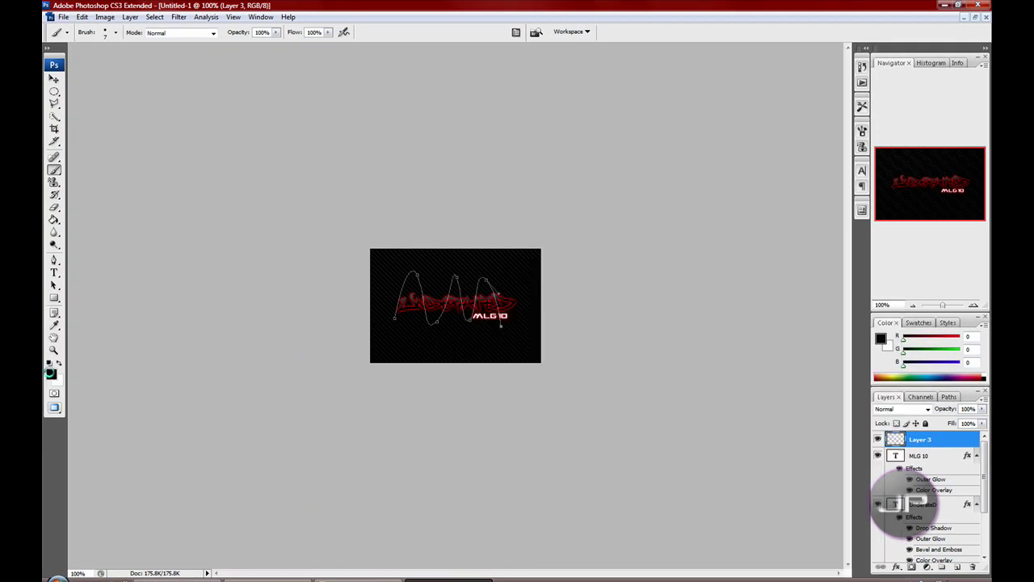
click(50, 373)
click(914, 181)
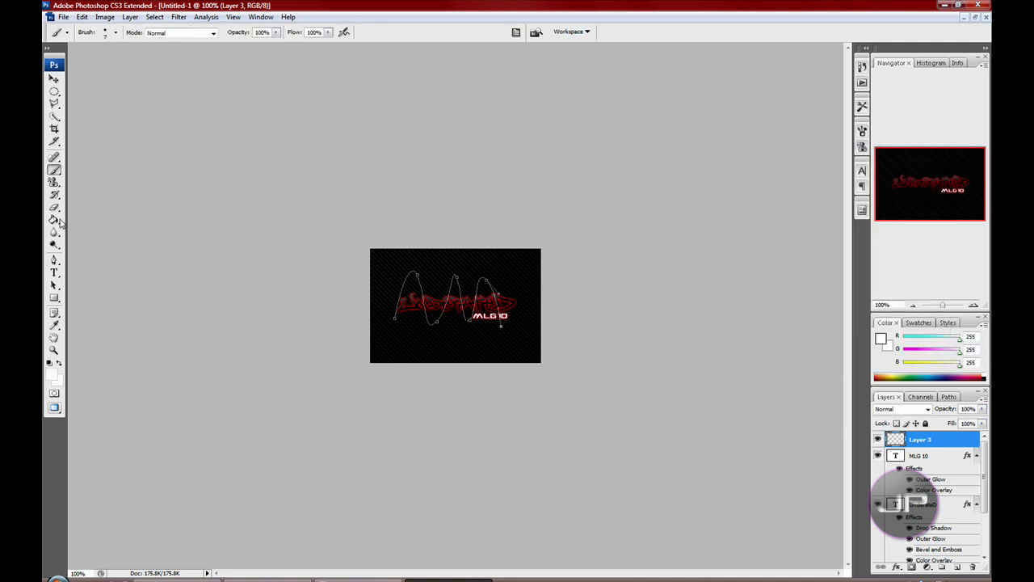
- Stroke the wavy path with the Brush using Simulate Pressure, then delete the path
click(55, 260)
right_click(431, 304)
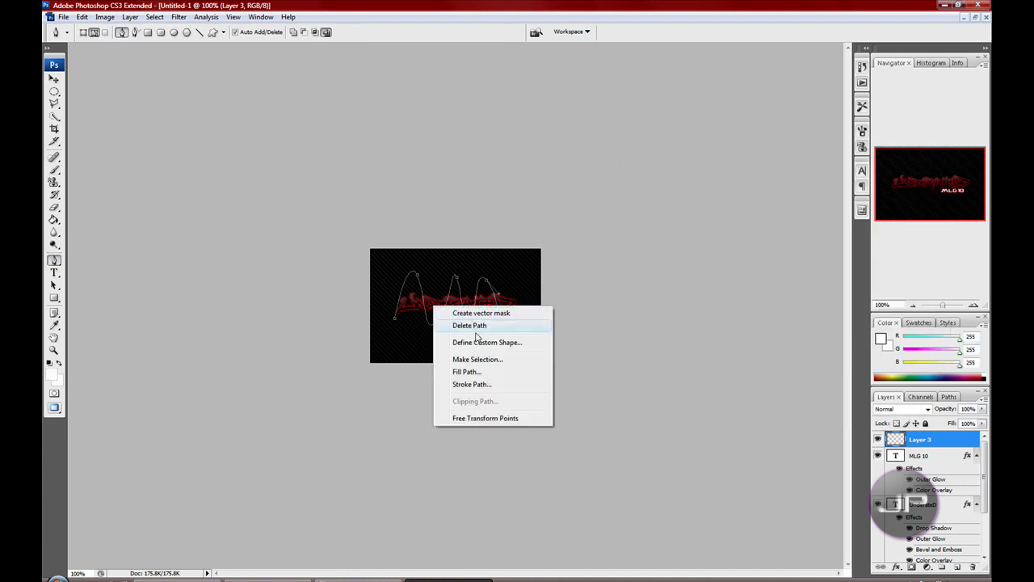
click(472, 381)
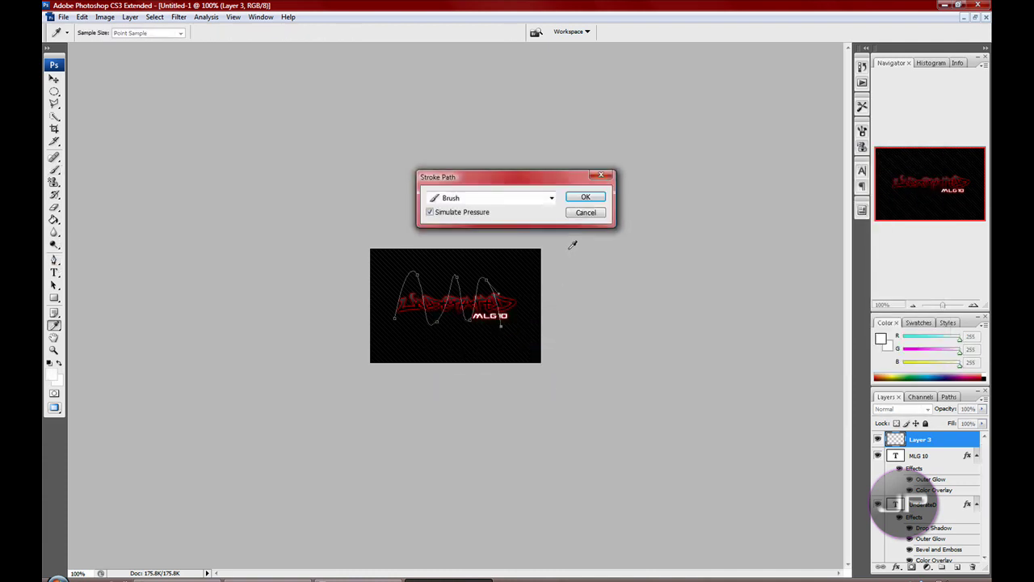
click(586, 199)
right_click(476, 317)
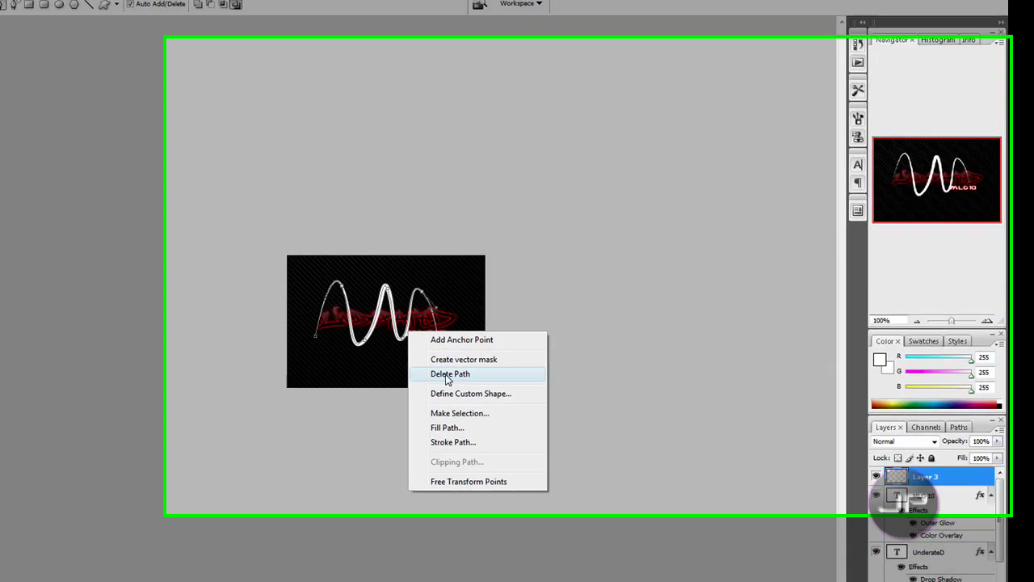
click(484, 350)
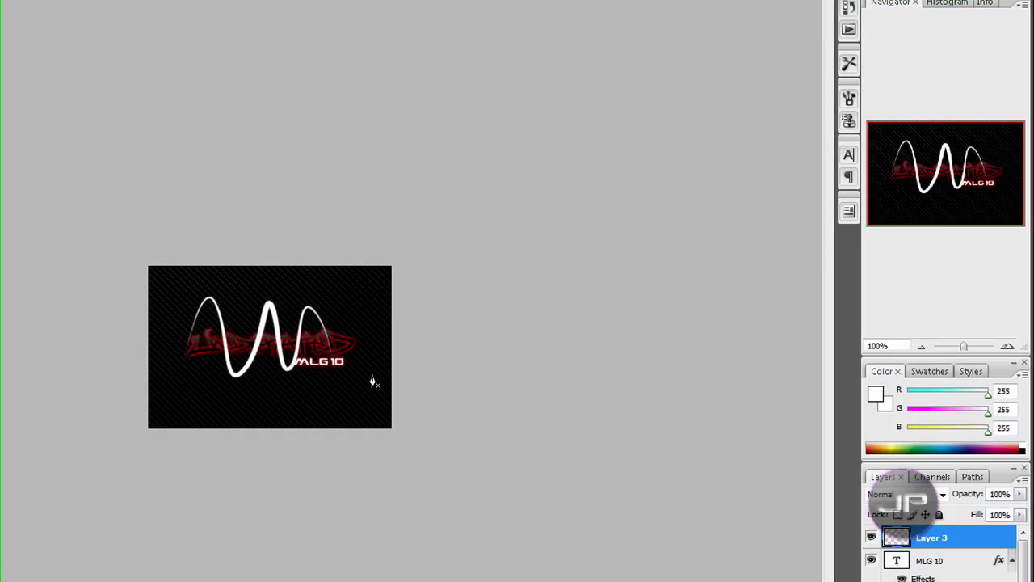
- Add a red (ff0000) Outer Glow to the wavy line on Layer 3
double_click(990, 536)
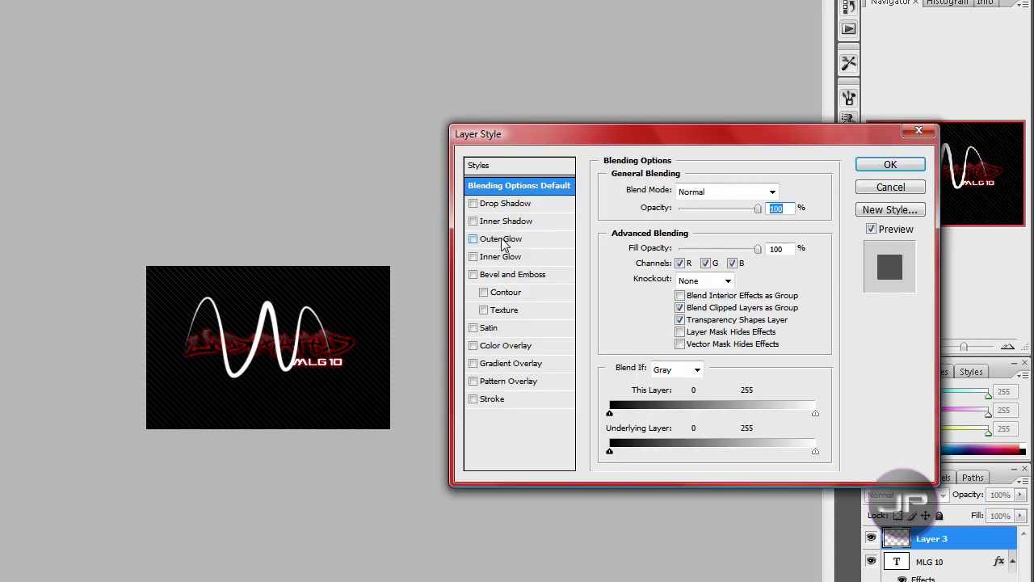
click(503, 239)
click(640, 245)
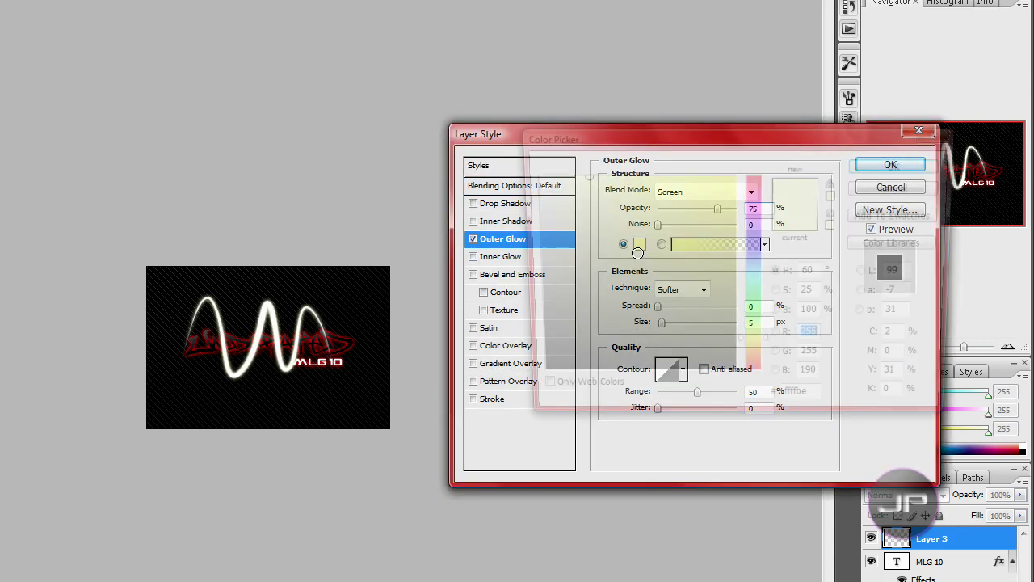
click(733, 176)
drag(739, 193, 811, 154)
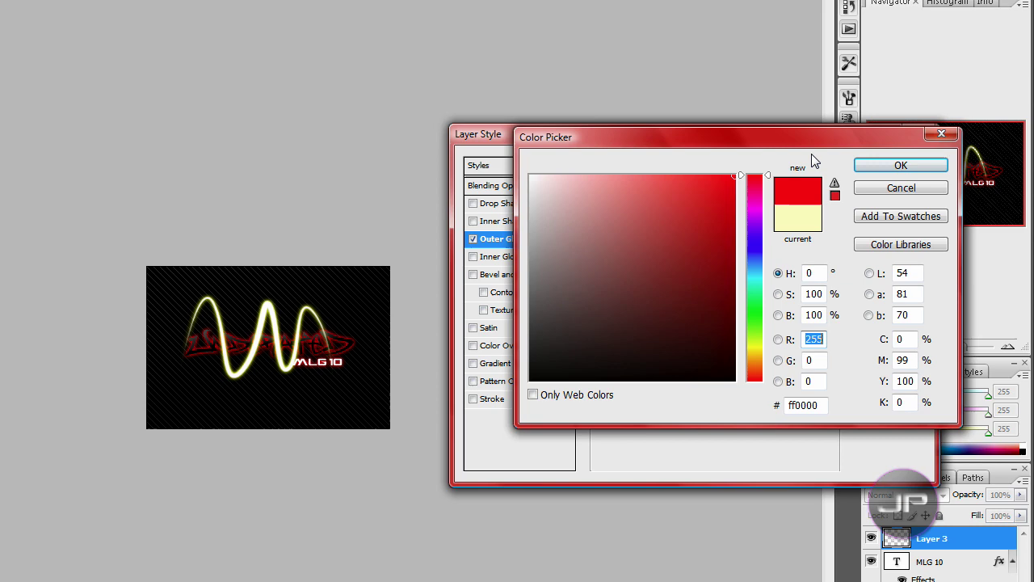
click(888, 165)
click(881, 174)
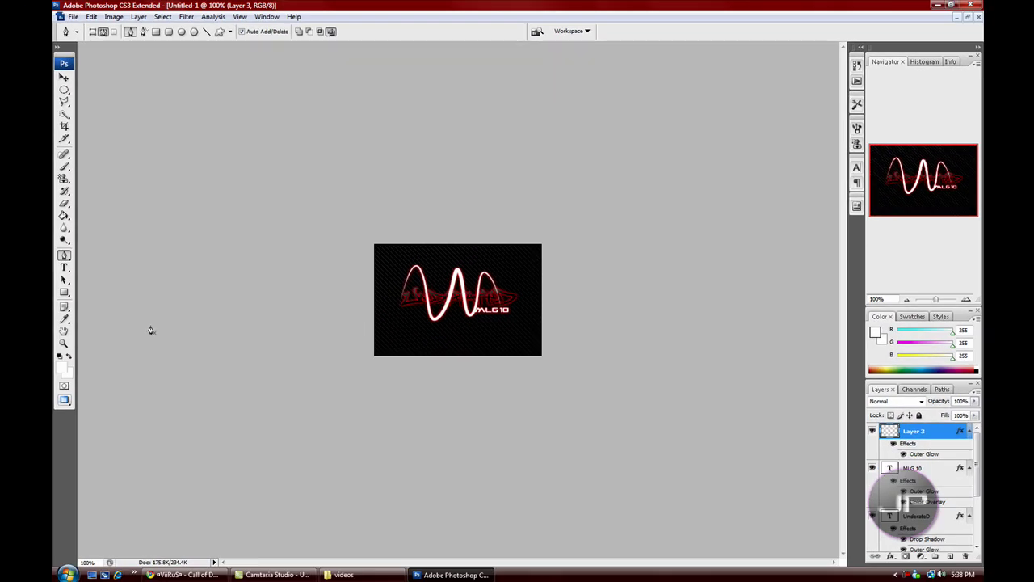
- Erase the wavy line on Layer 3 where its first downstroke covers the N and D letters, using a 3 px eraser
click(64, 343)
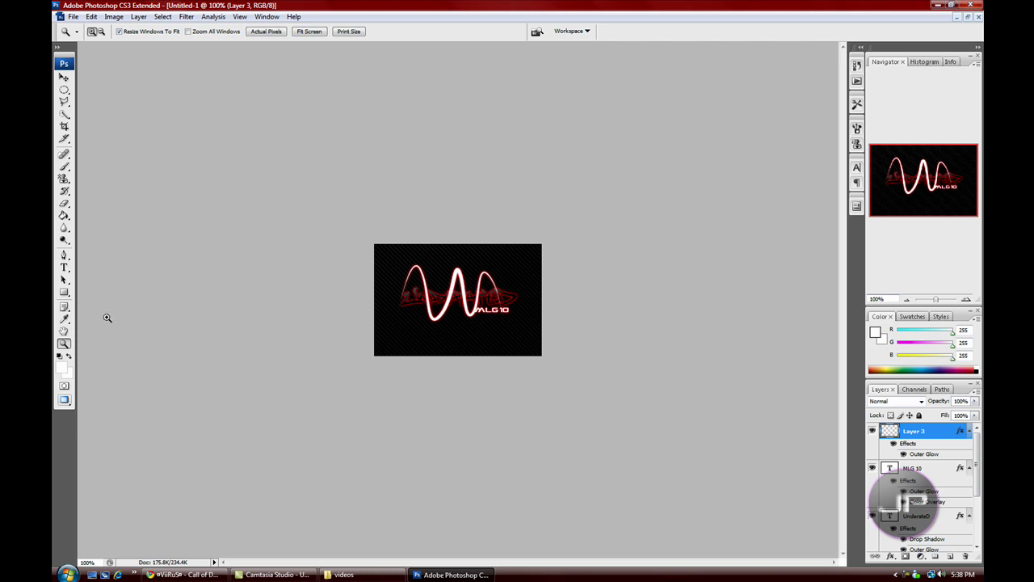
click(64, 255)
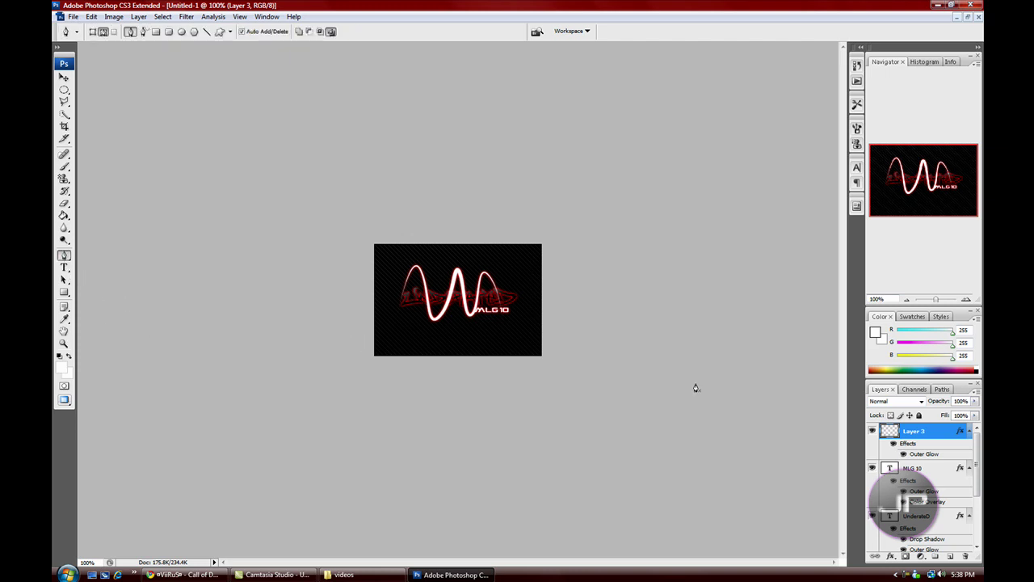
click(64, 343)
click(306, 31)
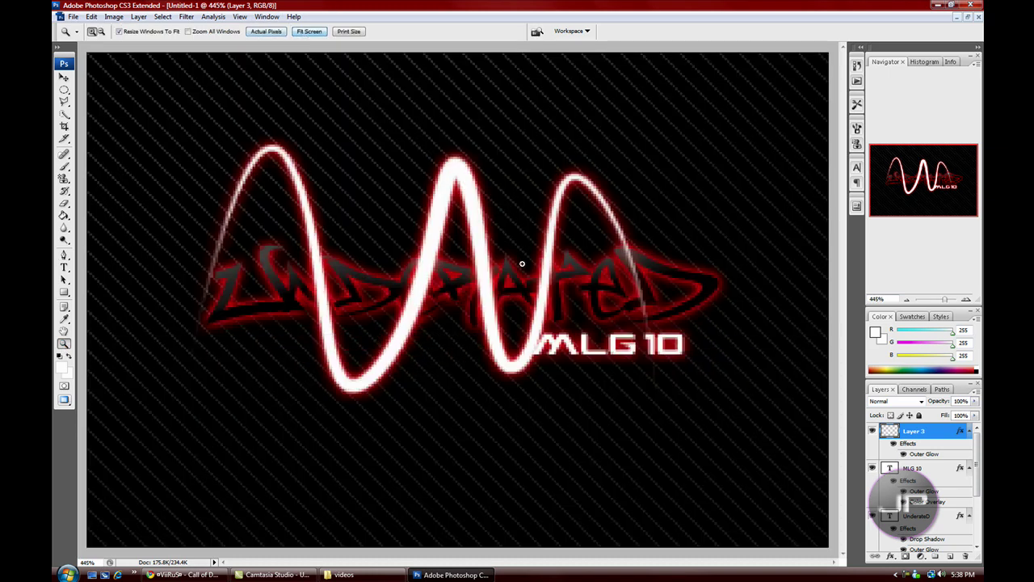
click(63, 203)
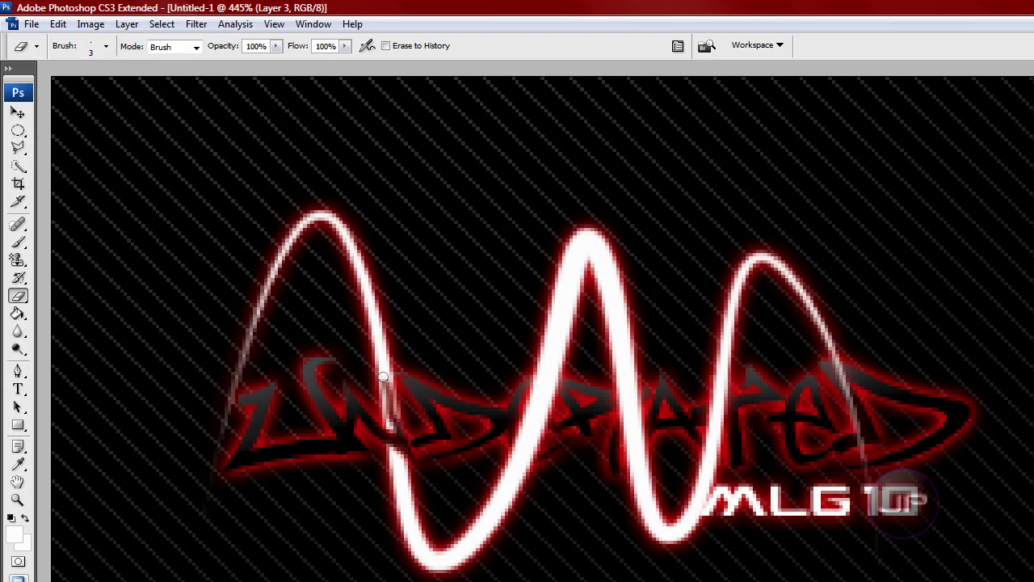
drag(393, 385, 403, 412)
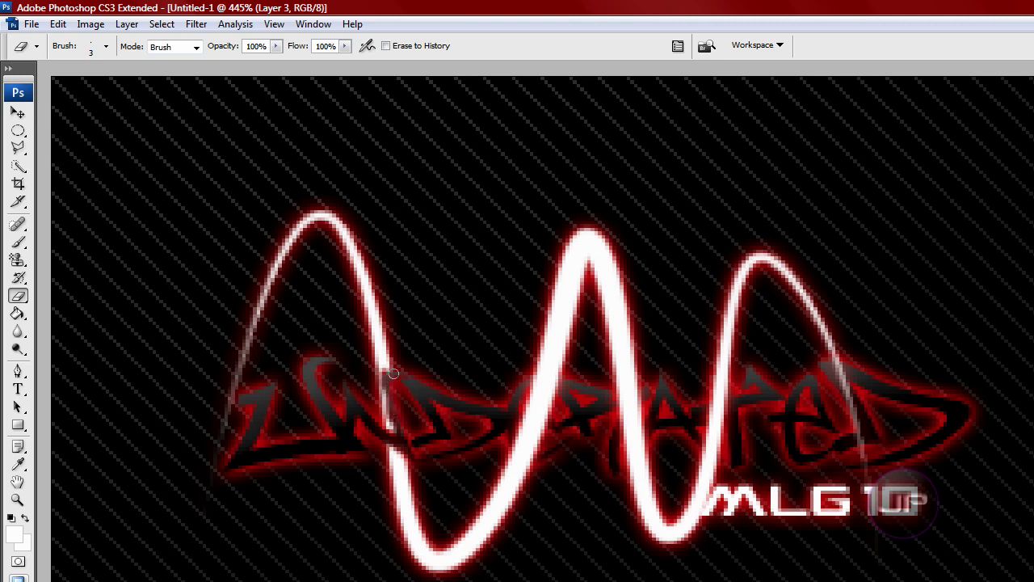
mouse_move(382, 382)
mouse_down()
mouse_move(399, 427)
mouse_move(387, 401)
mouse_move(396, 424)
mouse_move(386, 410)
mouse_move(392, 374)
mouse_up()
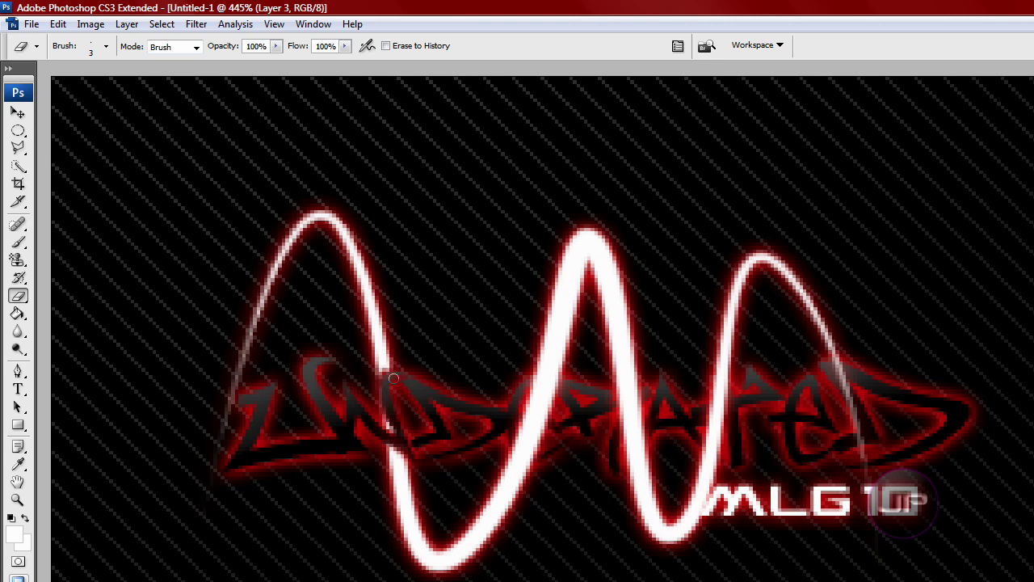
- Erase the wavy line where its remaining strokes cross the letters from the first E through the final D
mouse_move(521, 417)
mouse_down()
mouse_move(557, 422)
mouse_move(529, 398)
mouse_move(538, 412)
mouse_move(527, 406)
mouse_move(549, 410)
mouse_move(527, 374)
mouse_move(547, 407)
mouse_move(542, 396)
mouse_move(553, 452)
mouse_move(534, 455)
mouse_move(509, 440)
mouse_move(546, 461)
mouse_up()
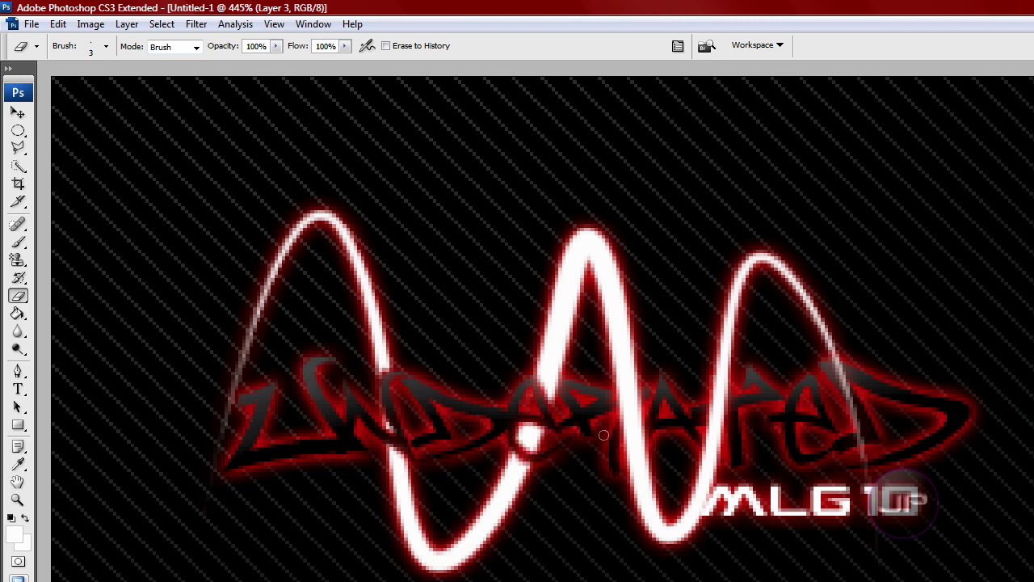
drag(539, 386, 542, 389)
mouse_move(643, 390)
mouse_down()
mouse_move(611, 438)
mouse_move(644, 394)
mouse_move(616, 422)
mouse_up()
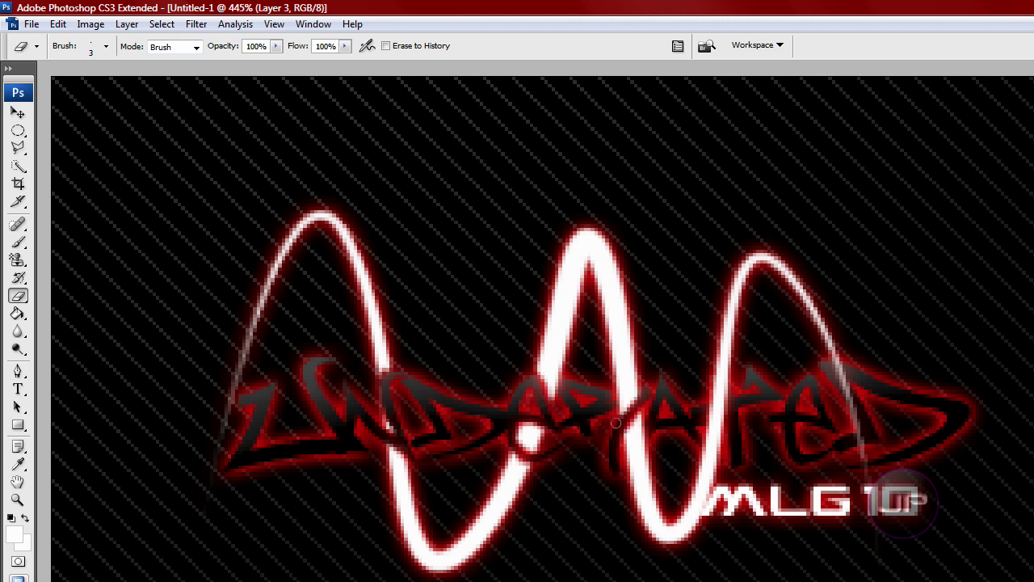
mouse_move(737, 403)
mouse_down()
mouse_move(696, 408)
mouse_move(729, 402)
mouse_move(722, 365)
mouse_move(719, 388)
mouse_up()
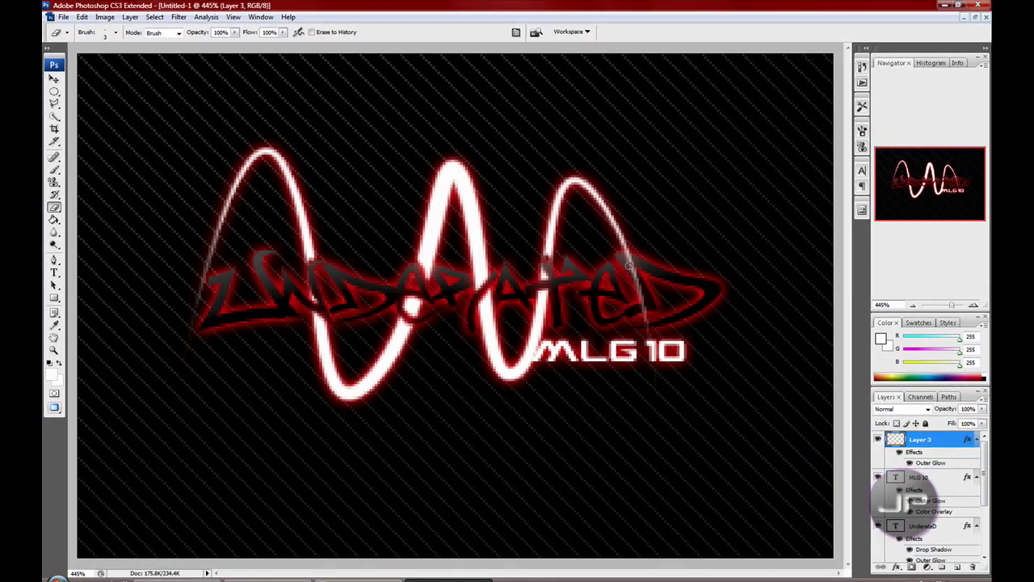
mouse_move(628, 265)
mouse_down()
mouse_move(631, 254)
mouse_move(642, 261)
mouse_move(636, 281)
mouse_move(652, 282)
mouse_up()
- Add a centred text box spanning the canvas width near its lower edge, containing "JP GFX"
click(54, 349)
click(260, 32)
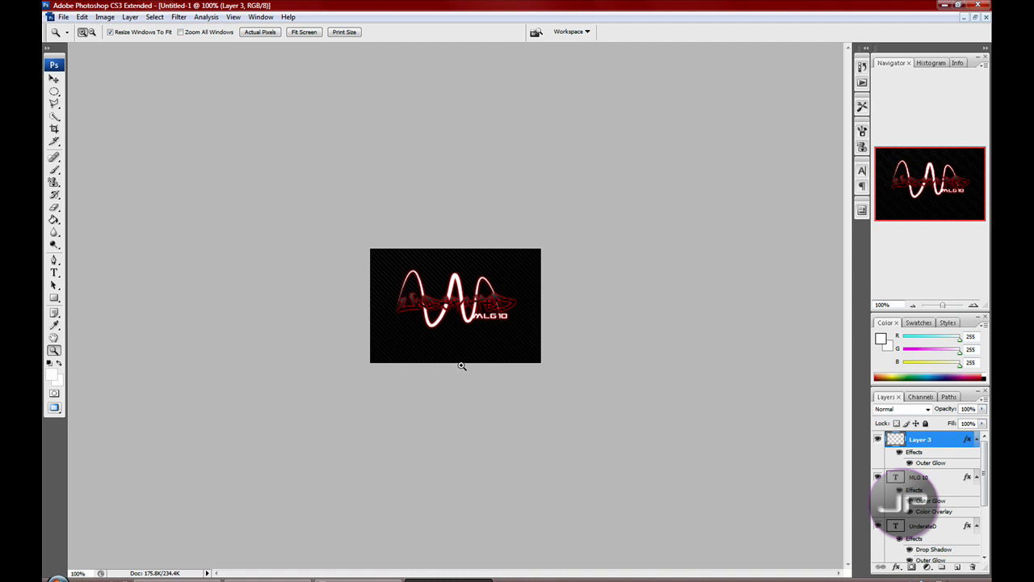
click(54, 272)
drag(371, 351, 542, 360)
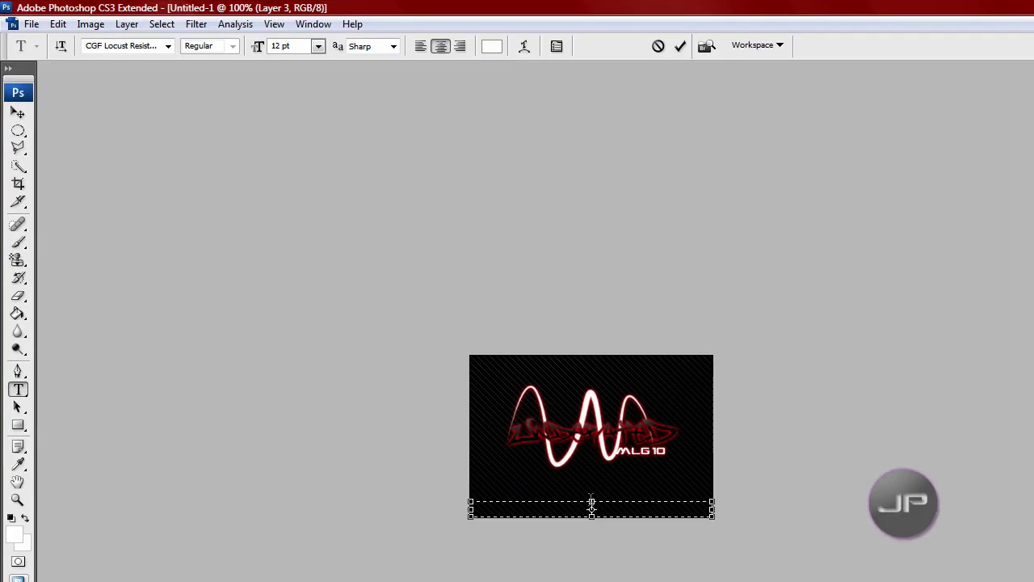
drag(591, 501, 591, 488)
text(JP GFX)
- Set the JP GFX text to 10 pt and move it down against the canvas's lower edge
drag(620, 492, 507, 484)
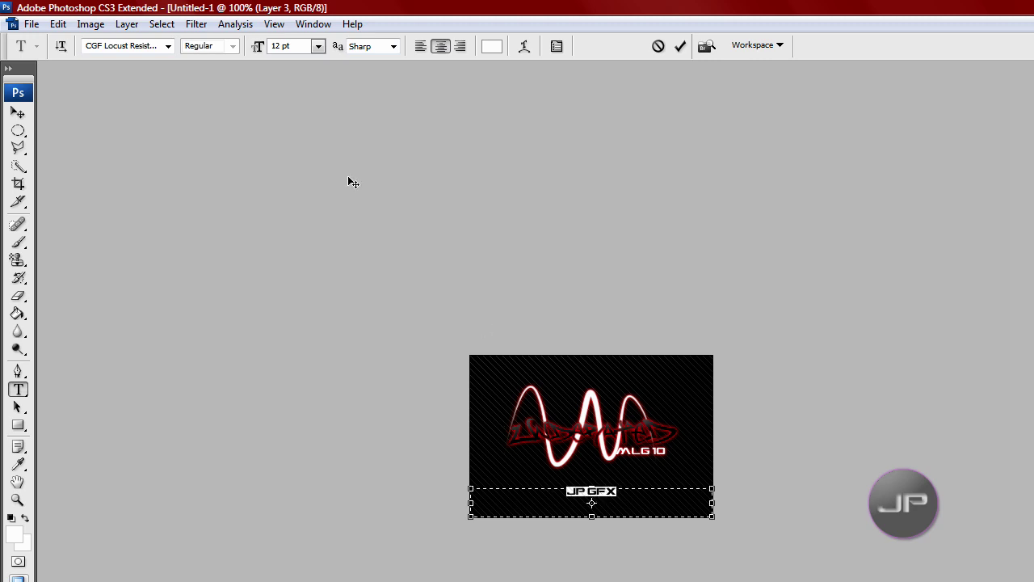
click(319, 46)
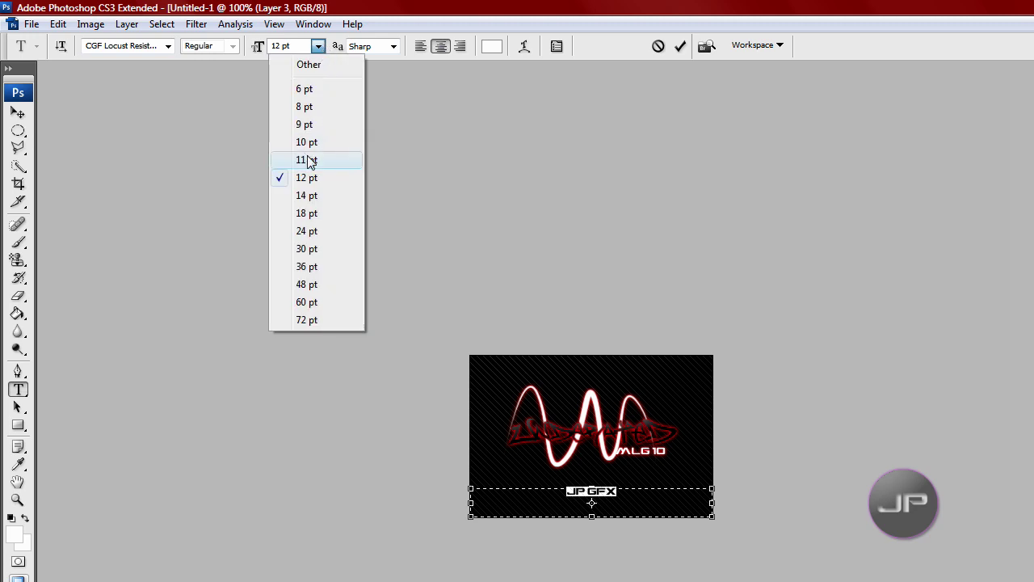
click(309, 177)
click(318, 46)
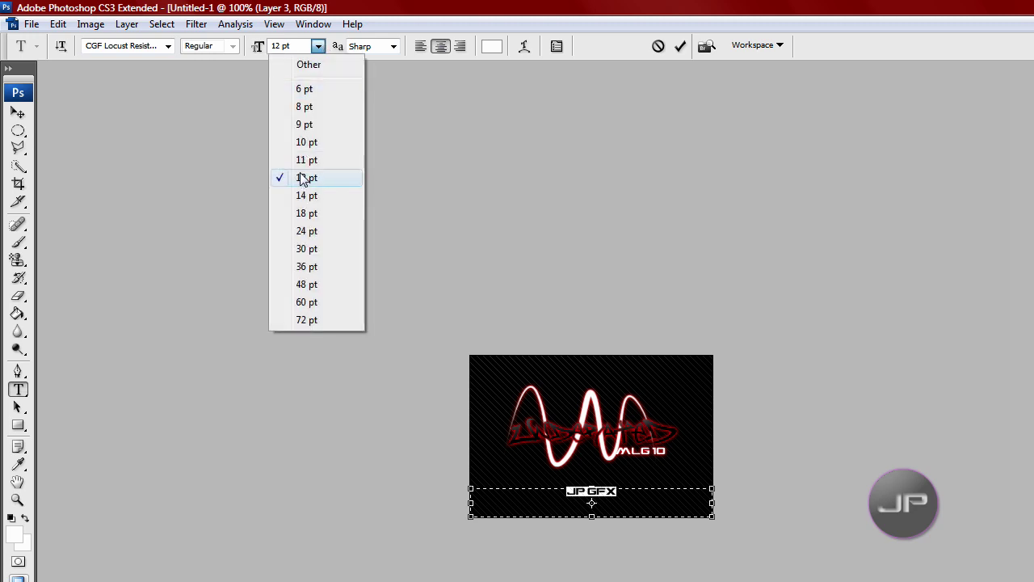
click(316, 143)
drag(829, 515, 832, 528)
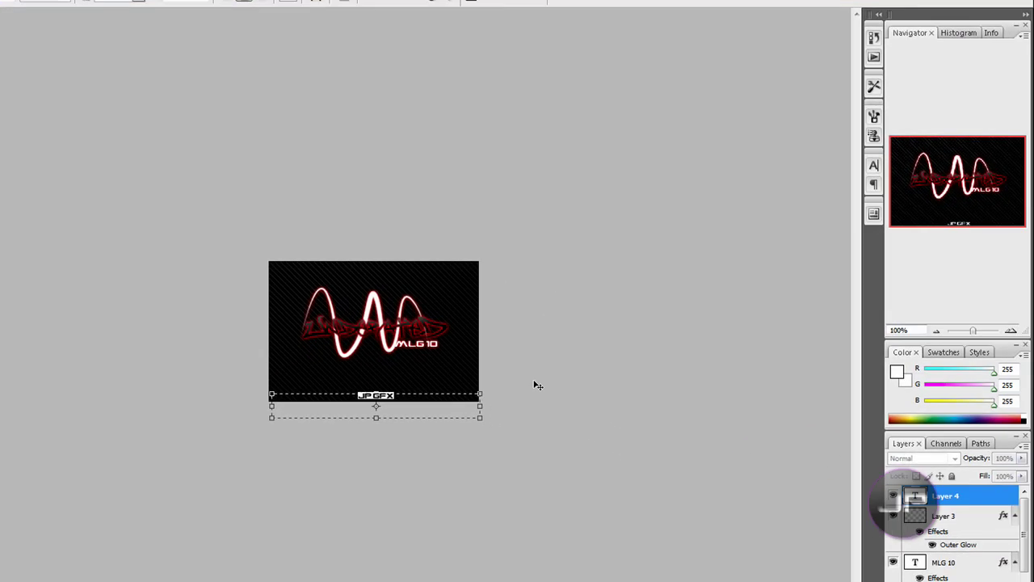
- Add a black Color Overlay to the JP GFX text layer
double_click(1000, 494)
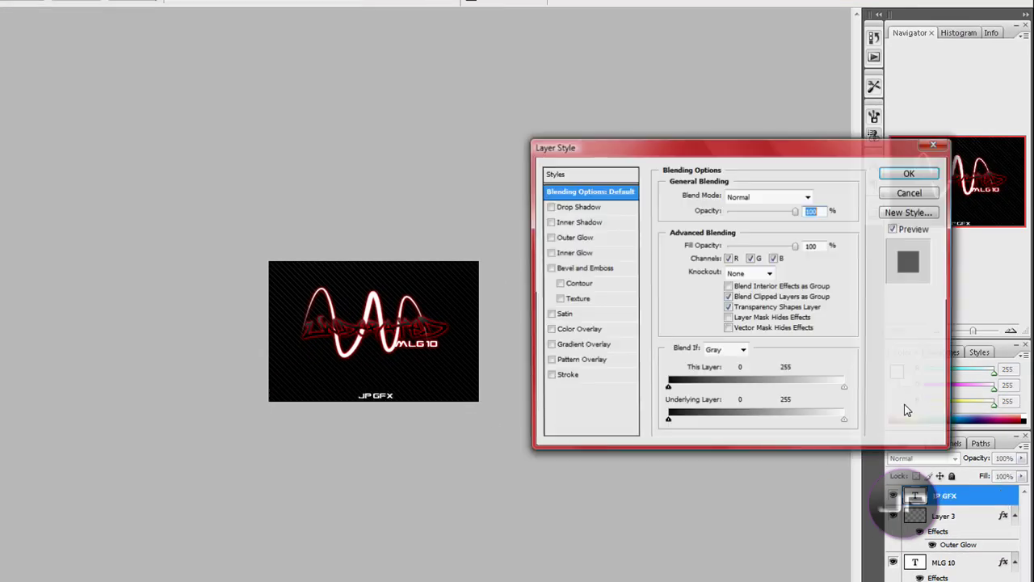
click(579, 329)
click(824, 203)
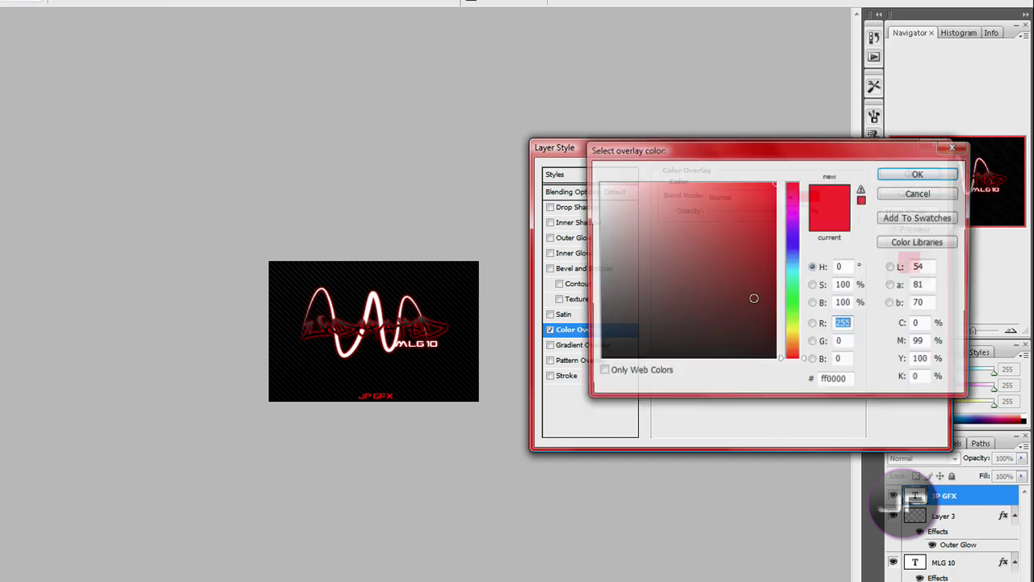
drag(750, 296, 776, 361)
click(931, 177)
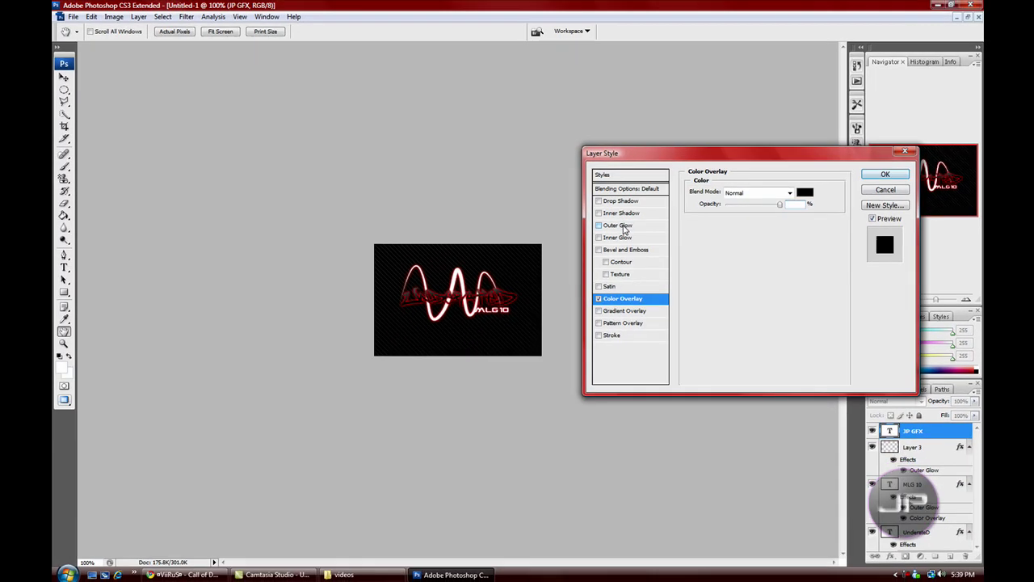
- Add a red (ff0000) Outer Glow to the JP GFX text and apply the layer style
click(575, 236)
click(714, 229)
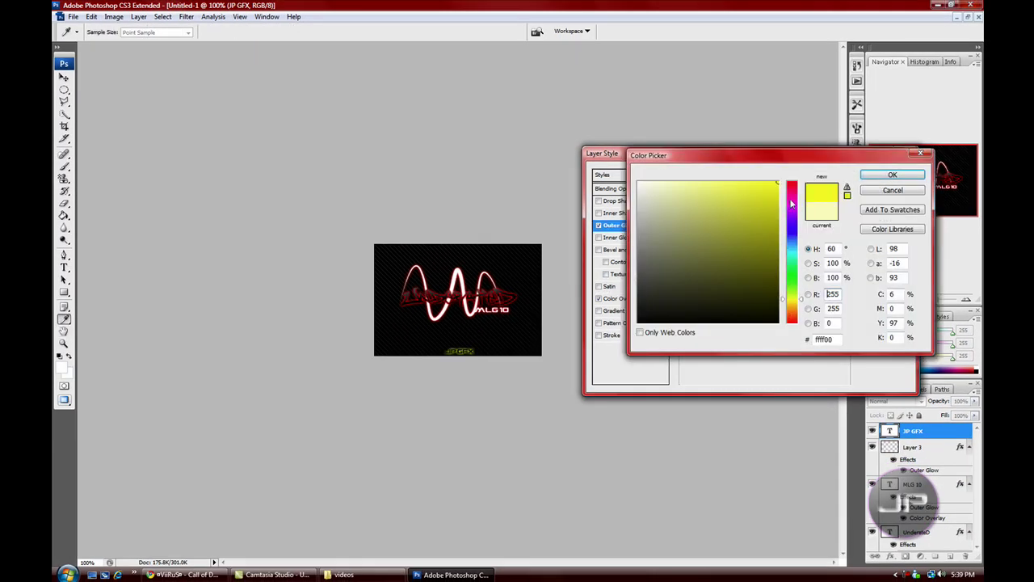
double_click(825, 339)
text(ff0000)
click(883, 177)
click(881, 175)
- Move the MLG 10 text layer above Layer 3 in the layer order
key(t)
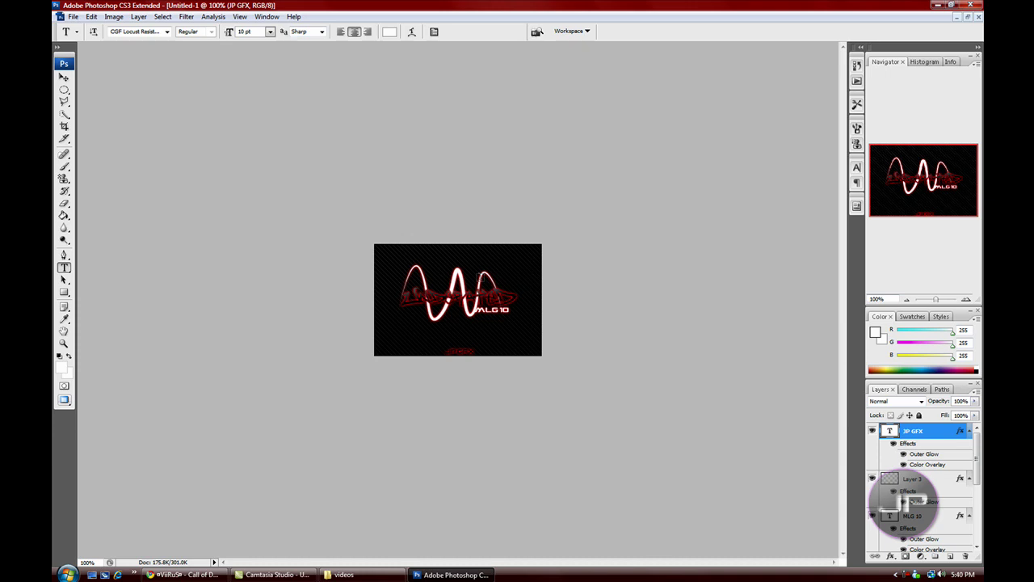
drag(905, 517, 887, 486)
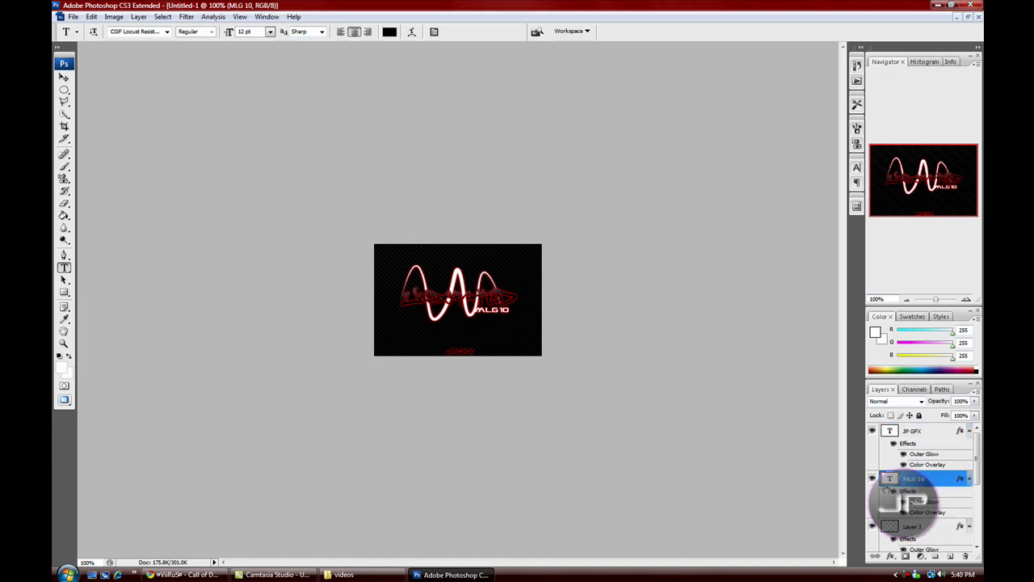